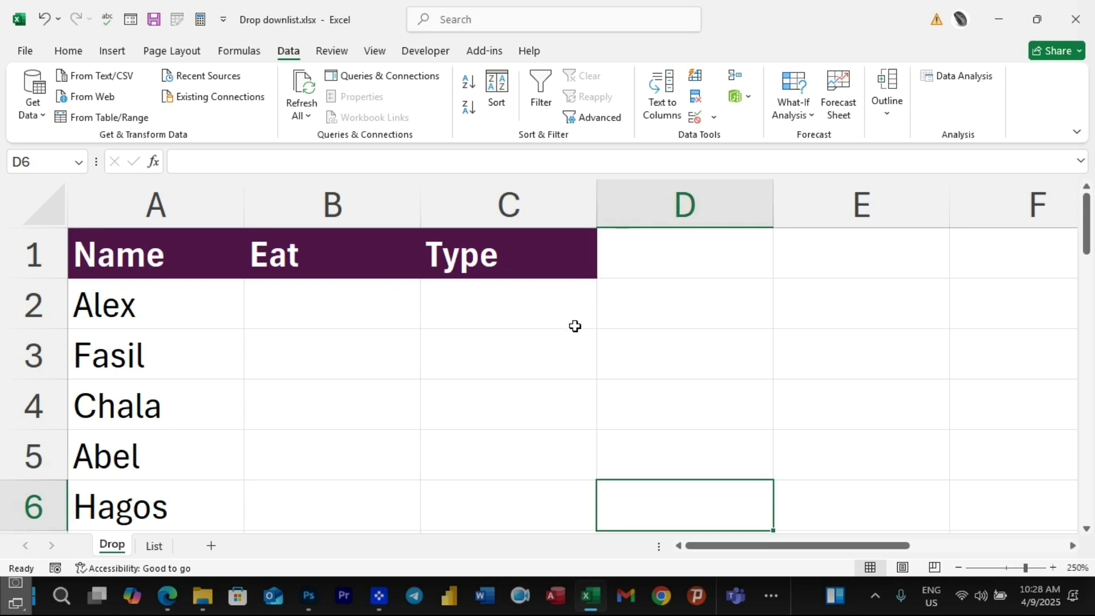
scroll(117, 305, down, 3)
scroll(117, 308, up, 3)
click(309, 299)
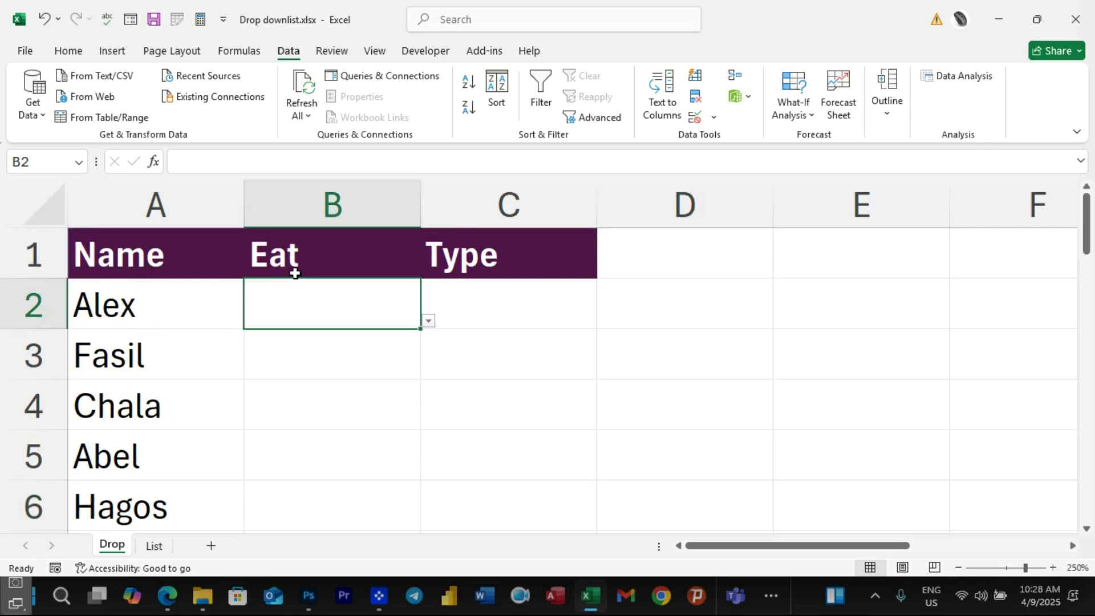
click(525, 301)
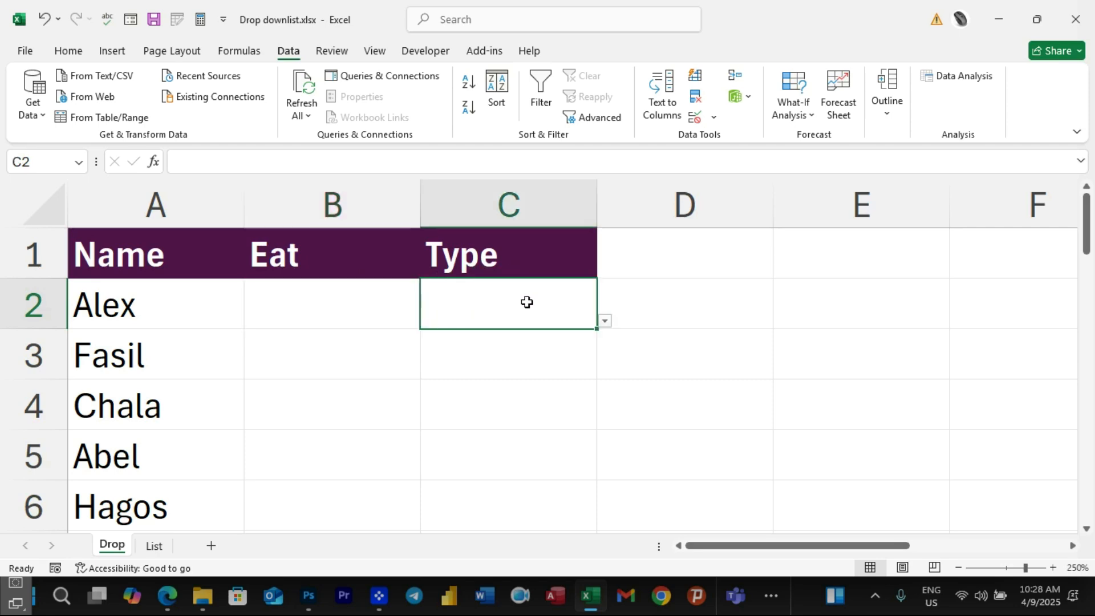
Step: Choose Fruits from the drop-down list in cell B2 and Orange from the dependent list in C2
click(310, 293)
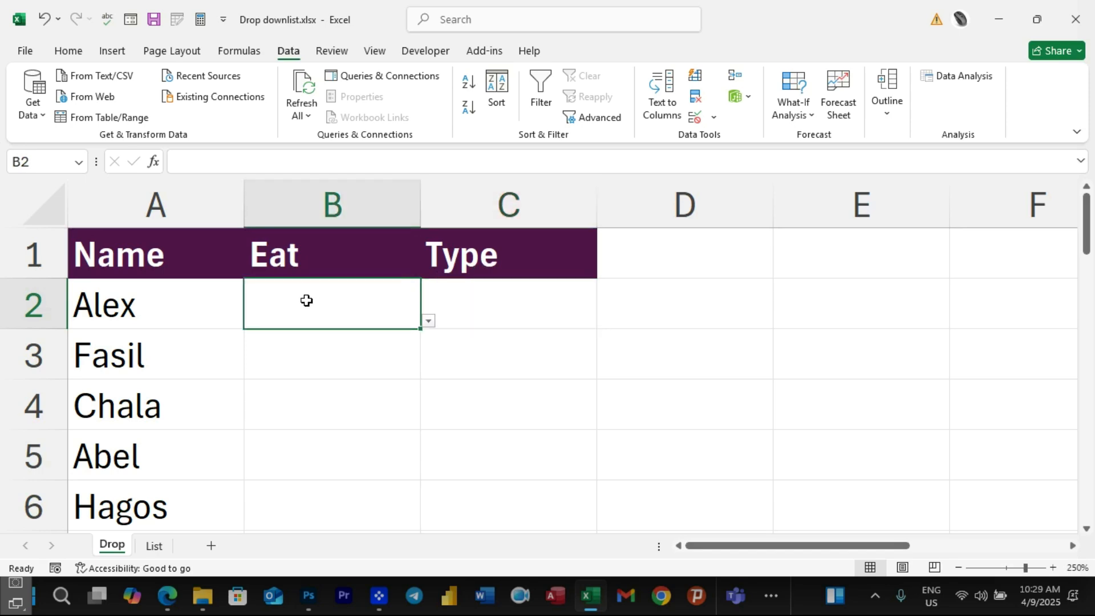
click(429, 320)
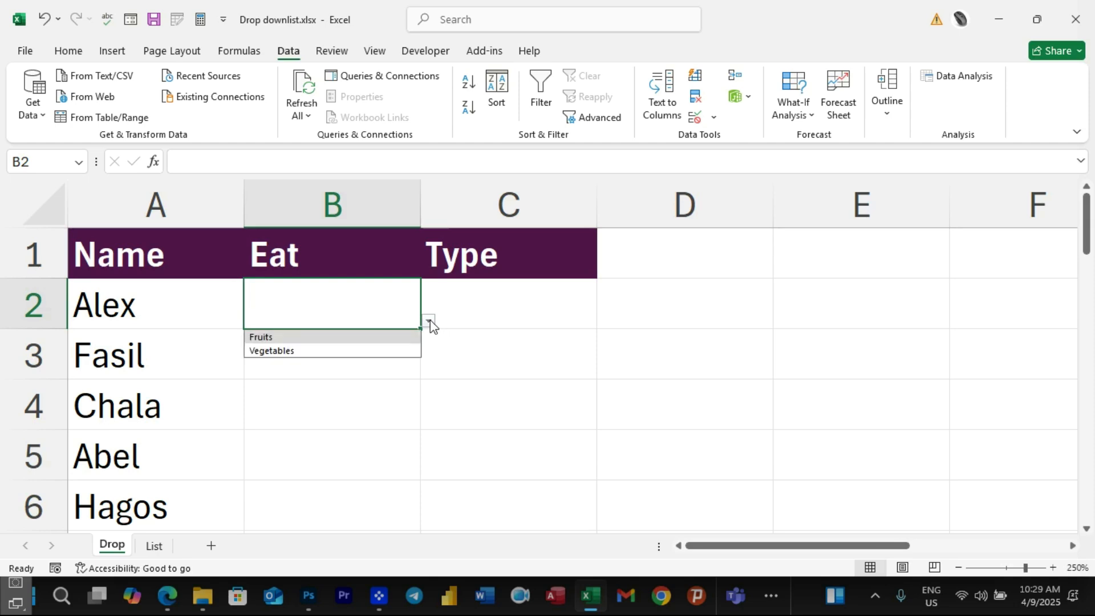
click(266, 337)
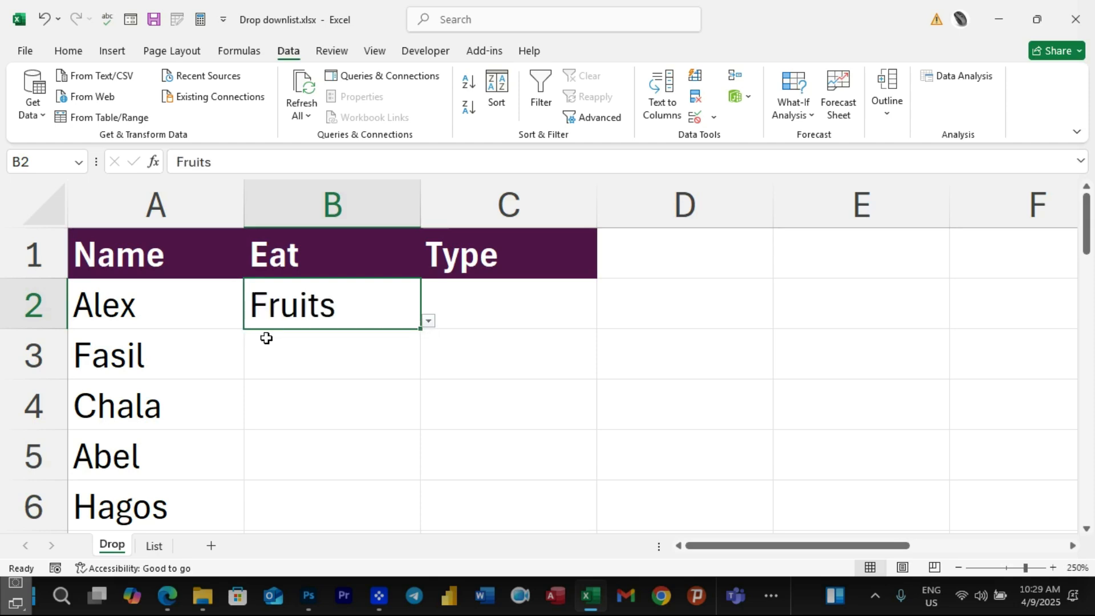
click(494, 307)
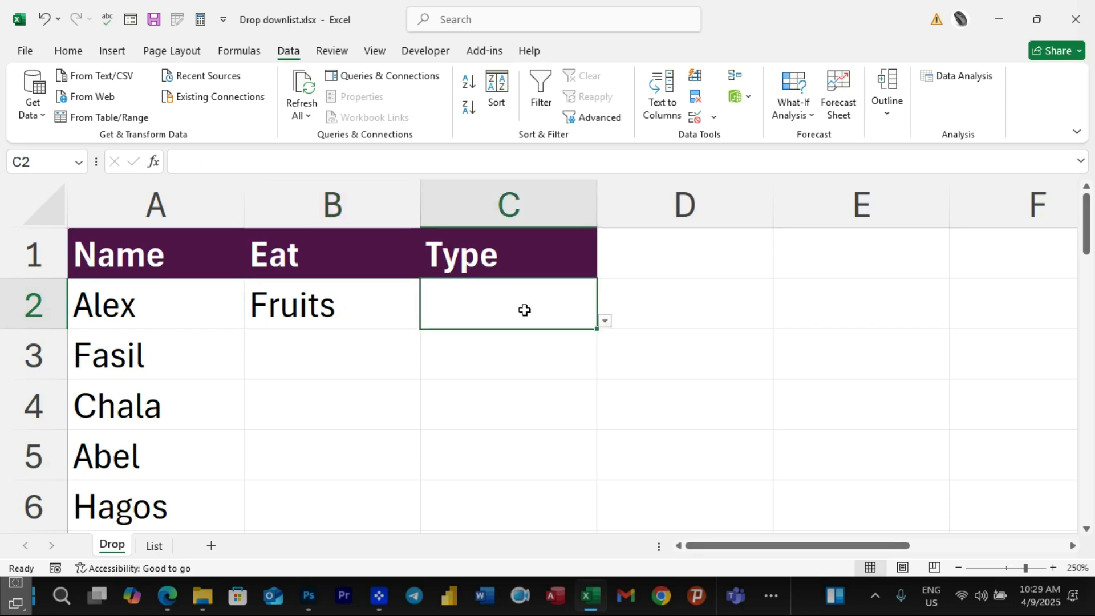
click(604, 324)
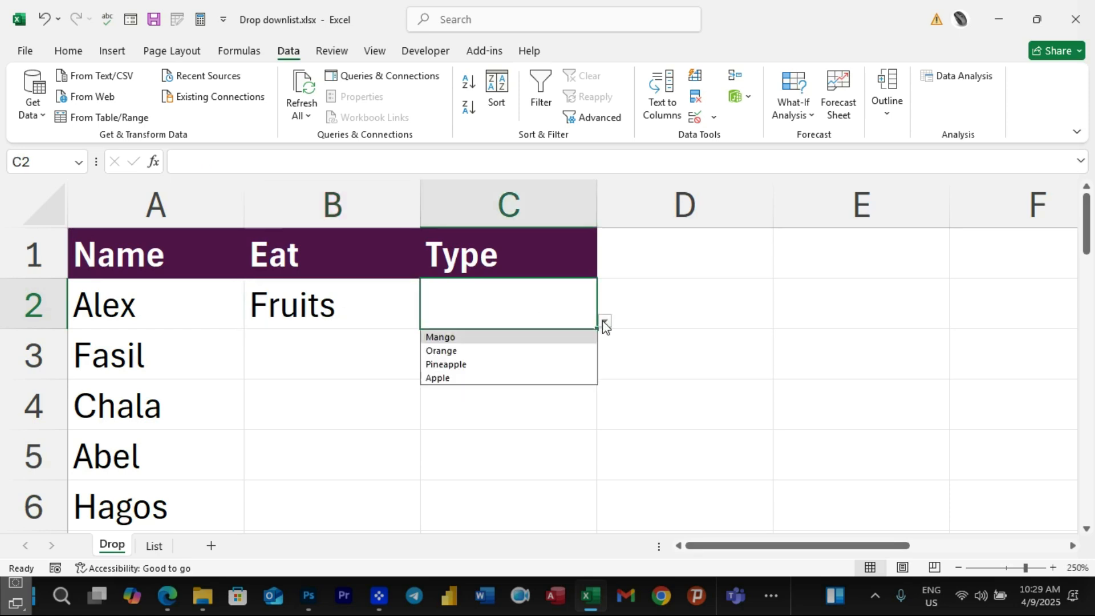
click(446, 351)
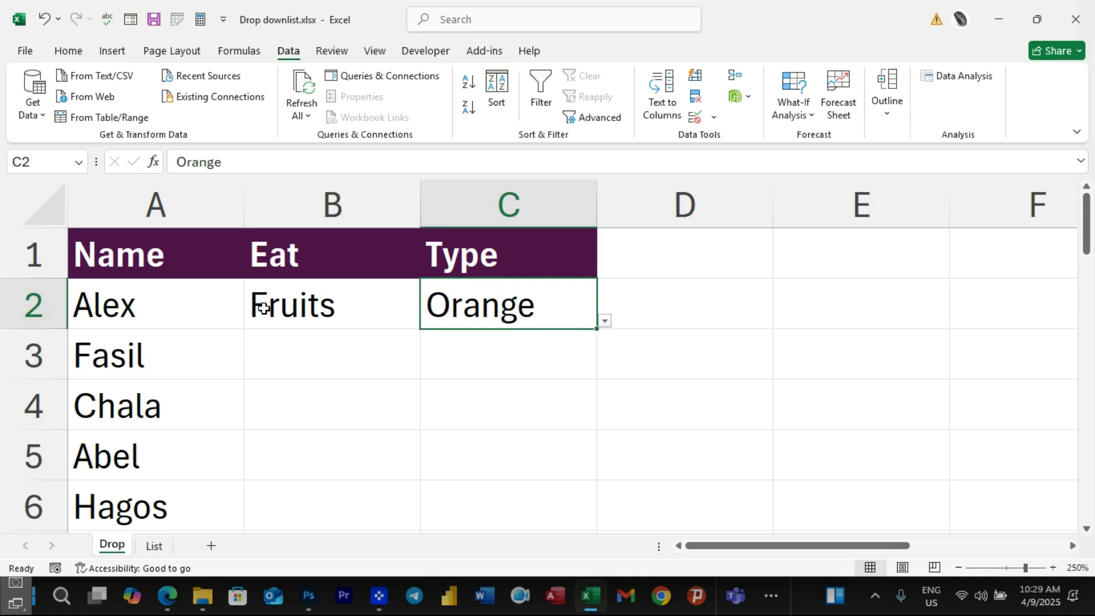
Step: Change the list choice in B2 to Vegetables and the dependent choice in C2 to Tomato
click(294, 306)
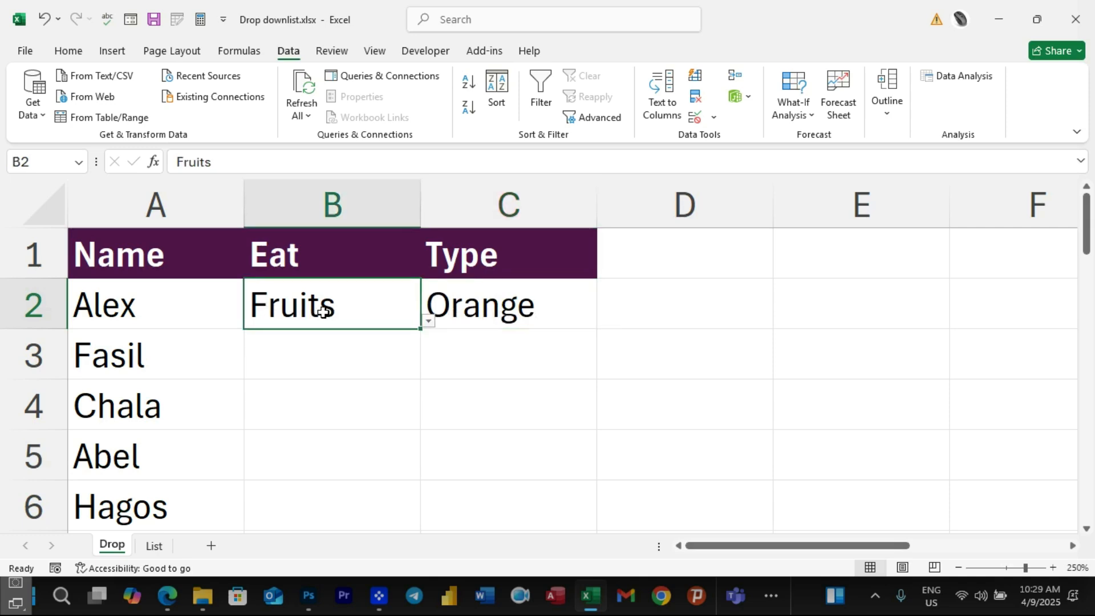
click(428, 322)
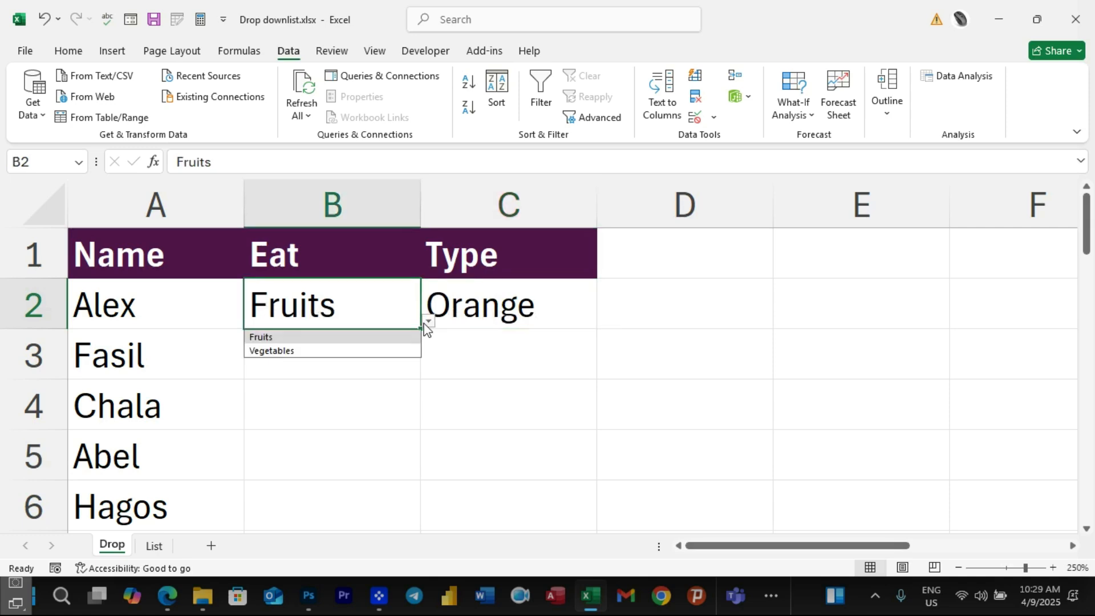
click(312, 353)
click(524, 305)
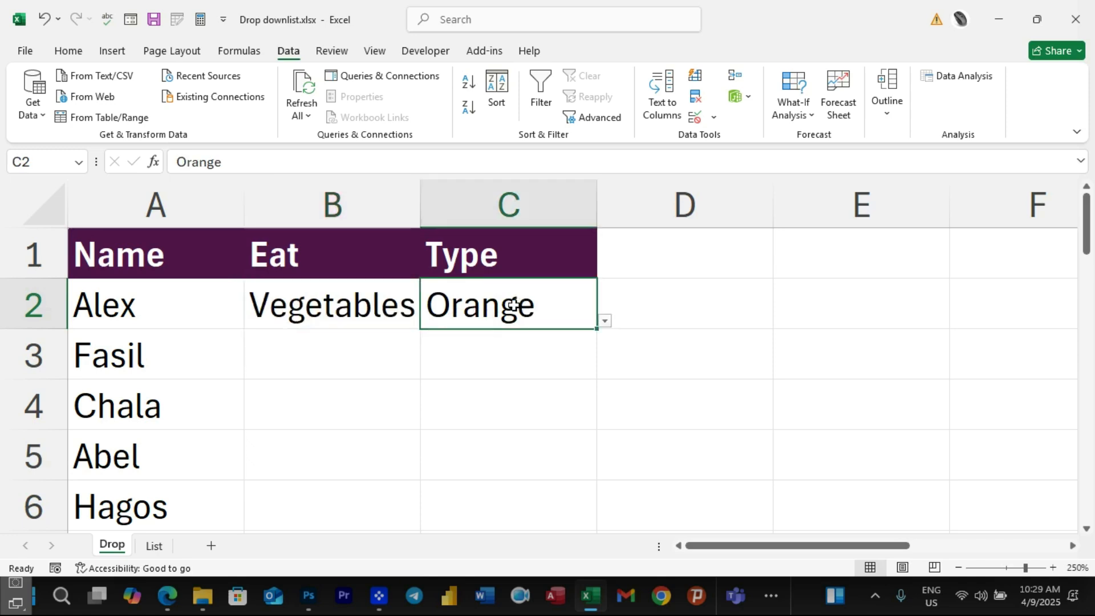
click(606, 322)
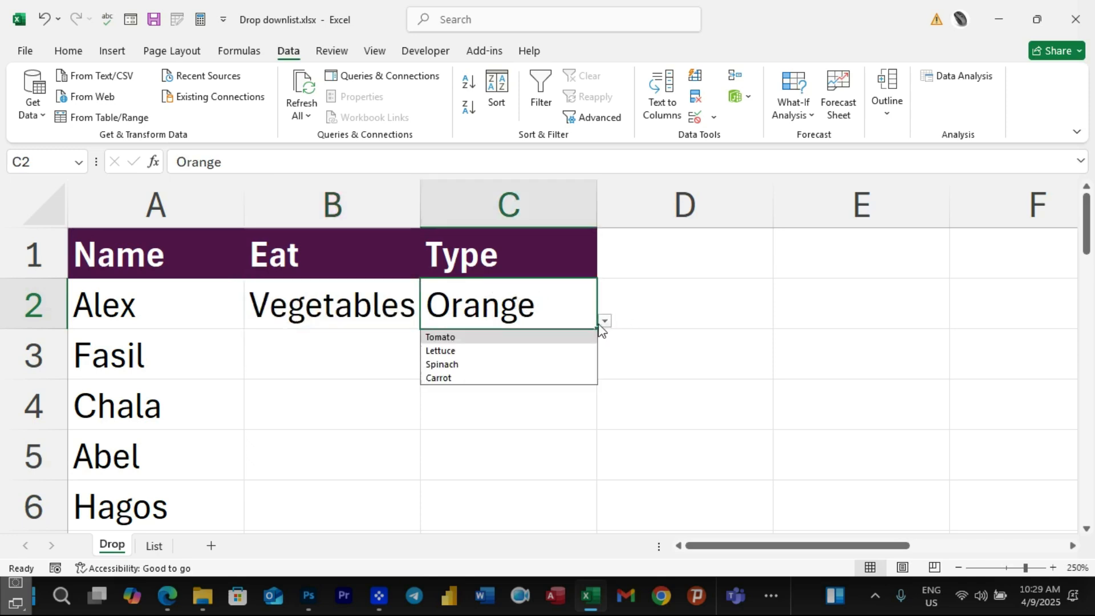
click(439, 337)
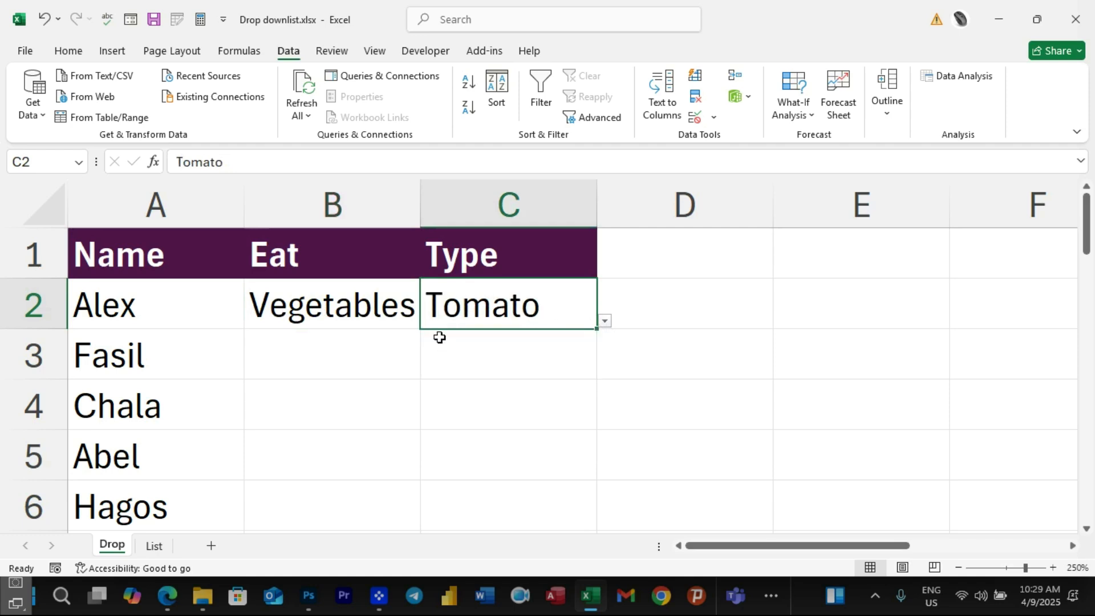
click(361, 343)
click(427, 365)
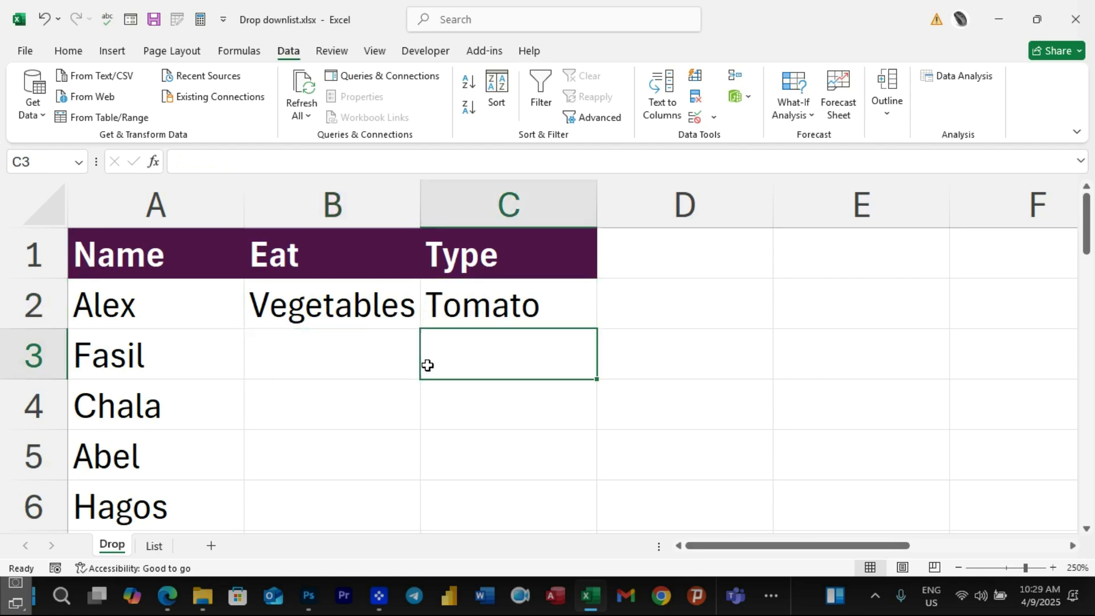
click(398, 370)
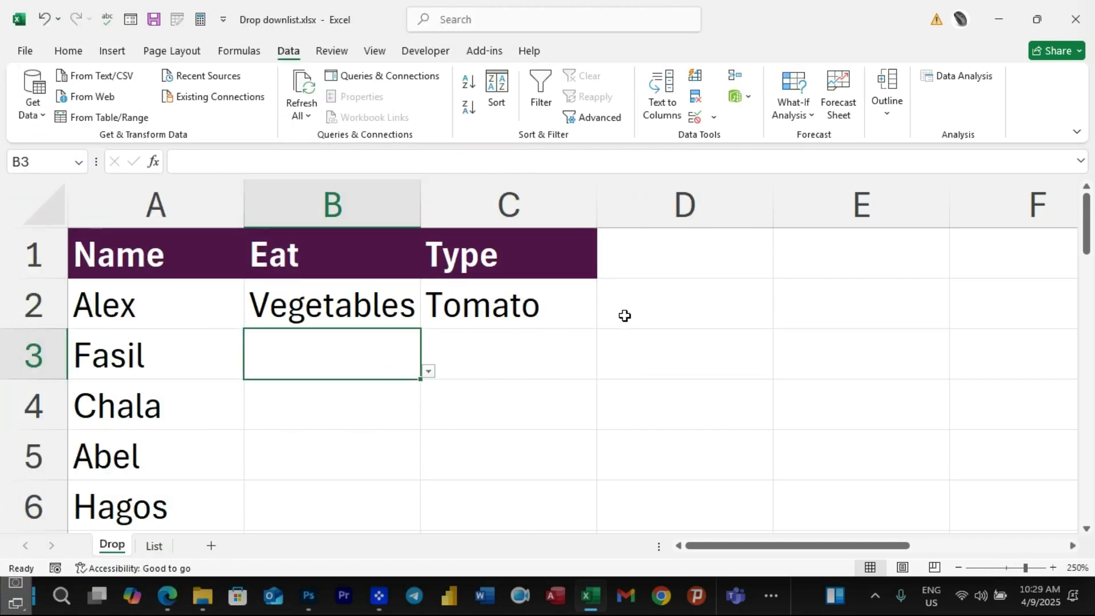
click(624, 315)
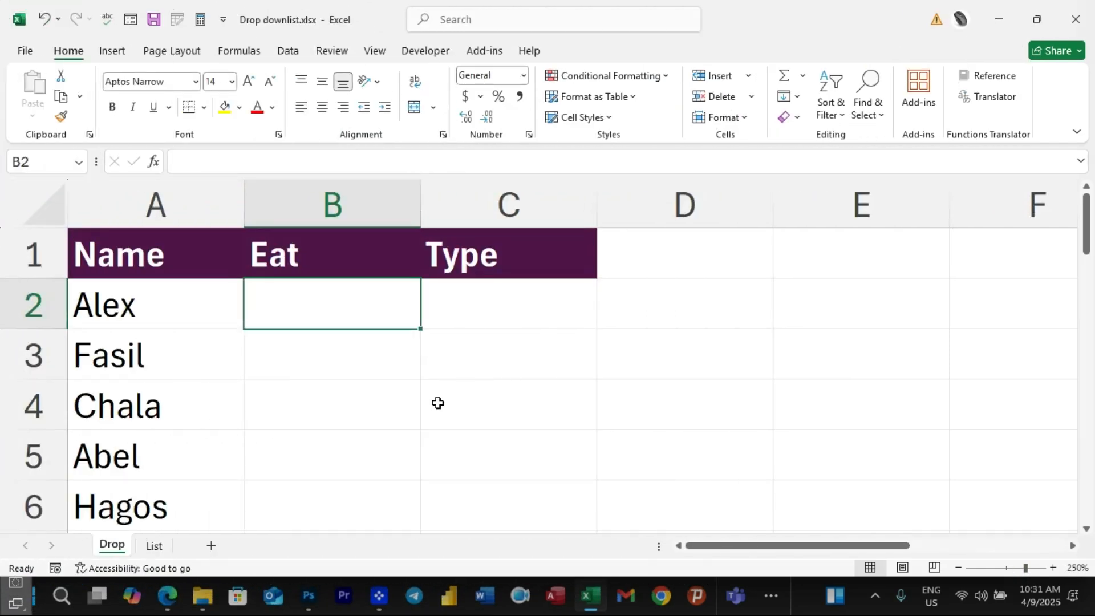
click(467, 313)
click(384, 310)
Step: On the List sheet, add Banana below the fruits in C6 and Potato below the vegetables in A6
click(154, 547)
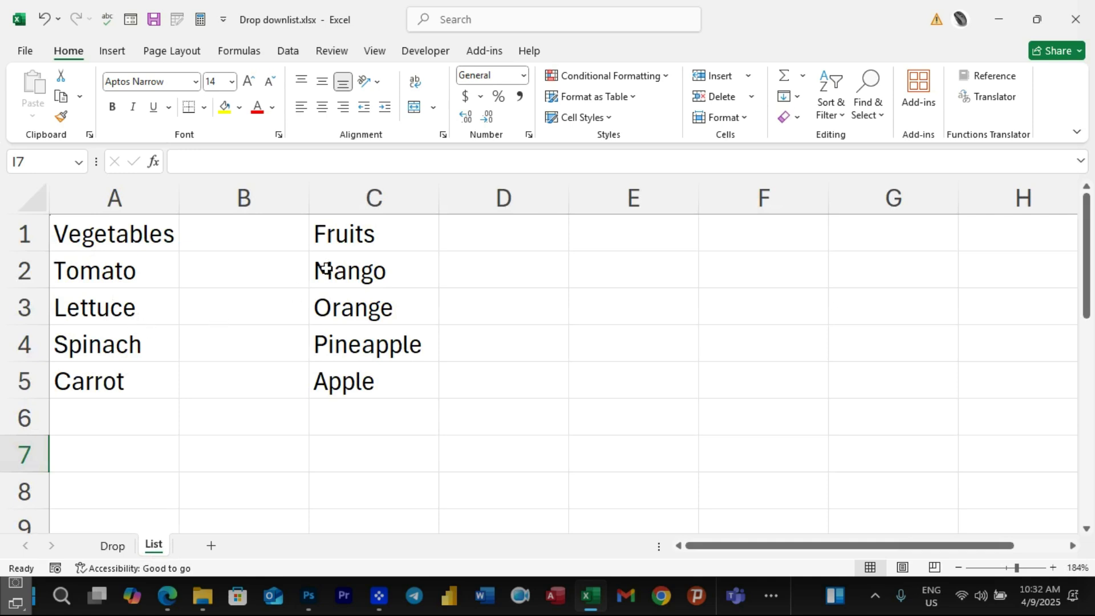
click(131, 243)
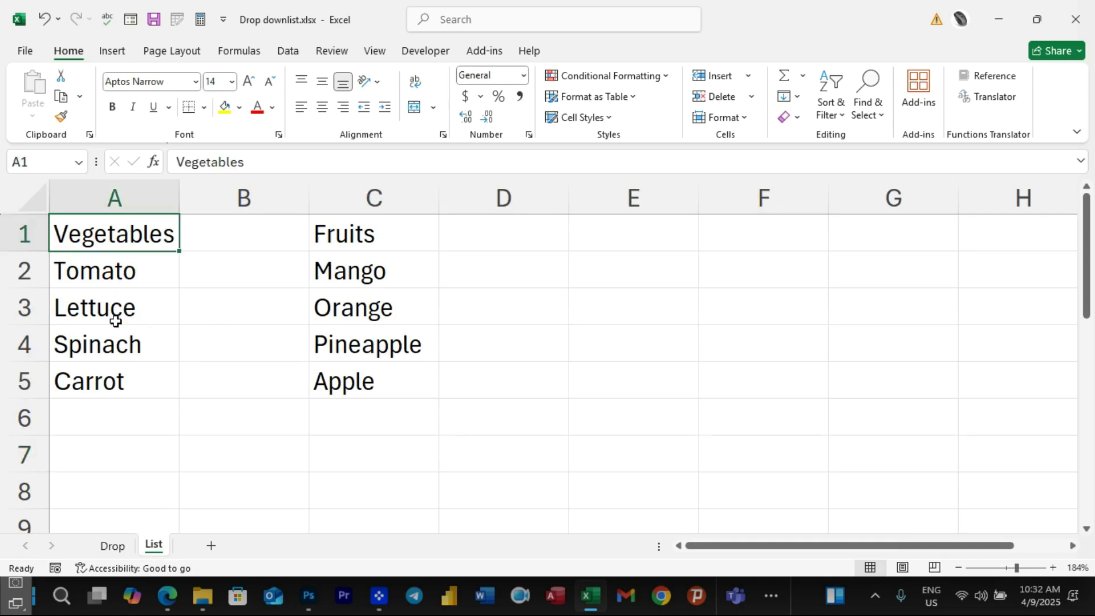
click(398, 238)
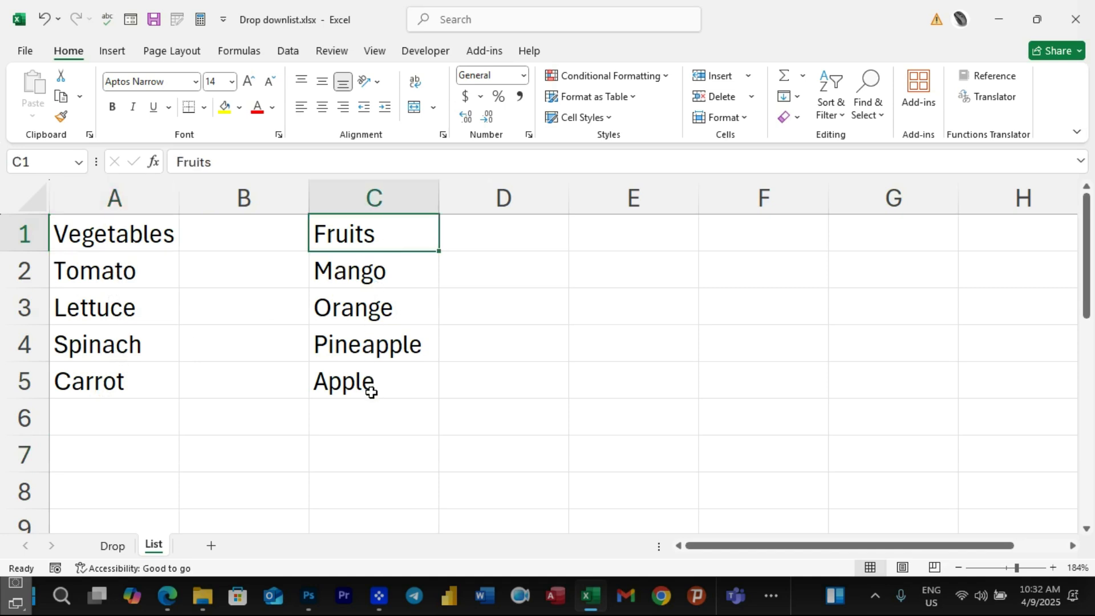
click(347, 413)
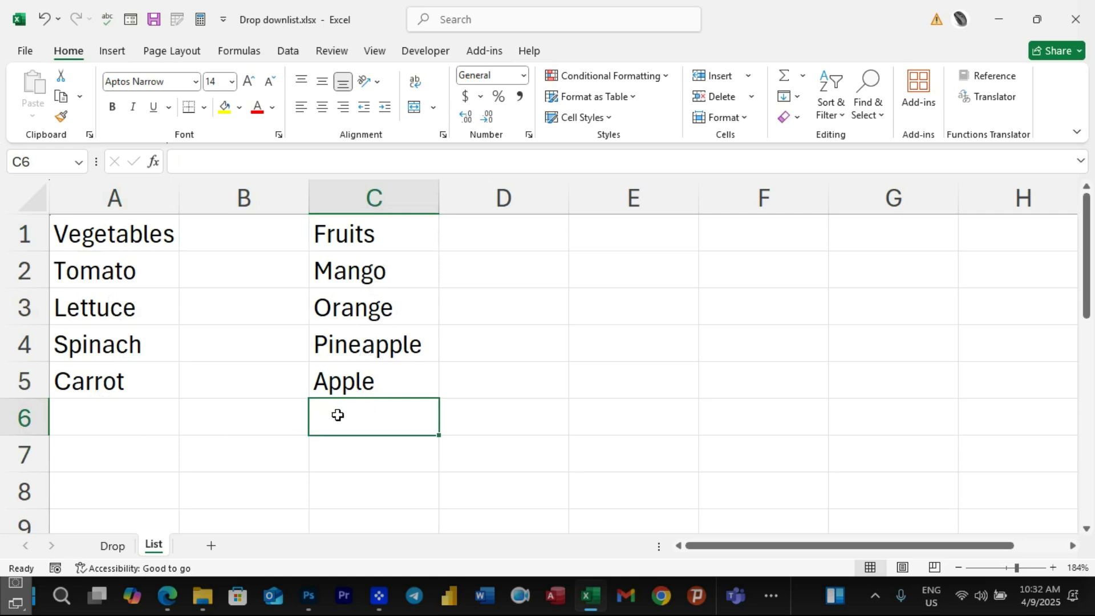
text(Bana)
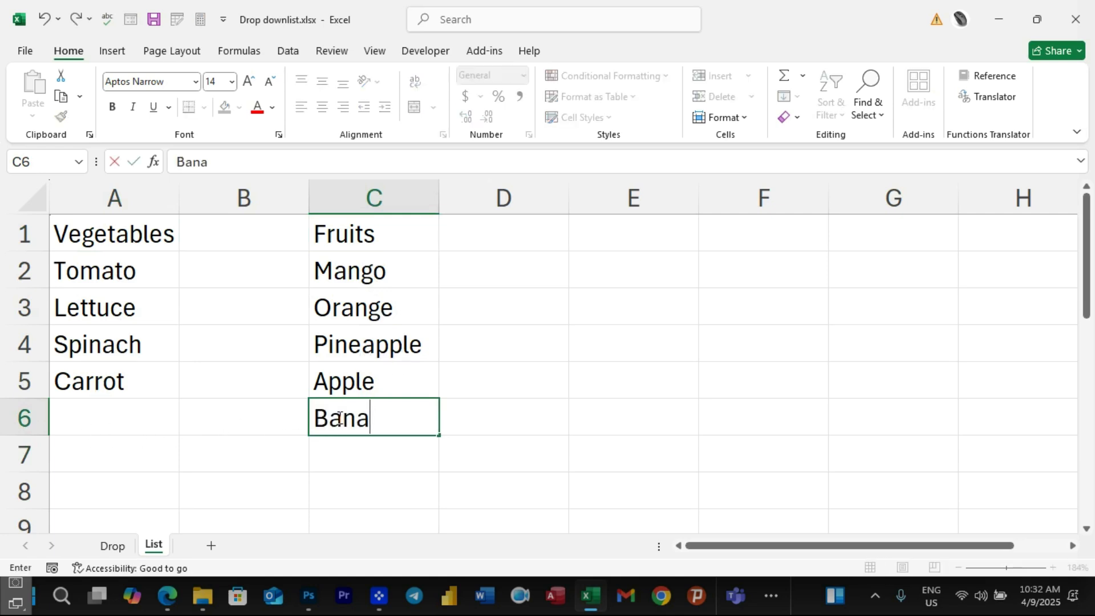
text(na)
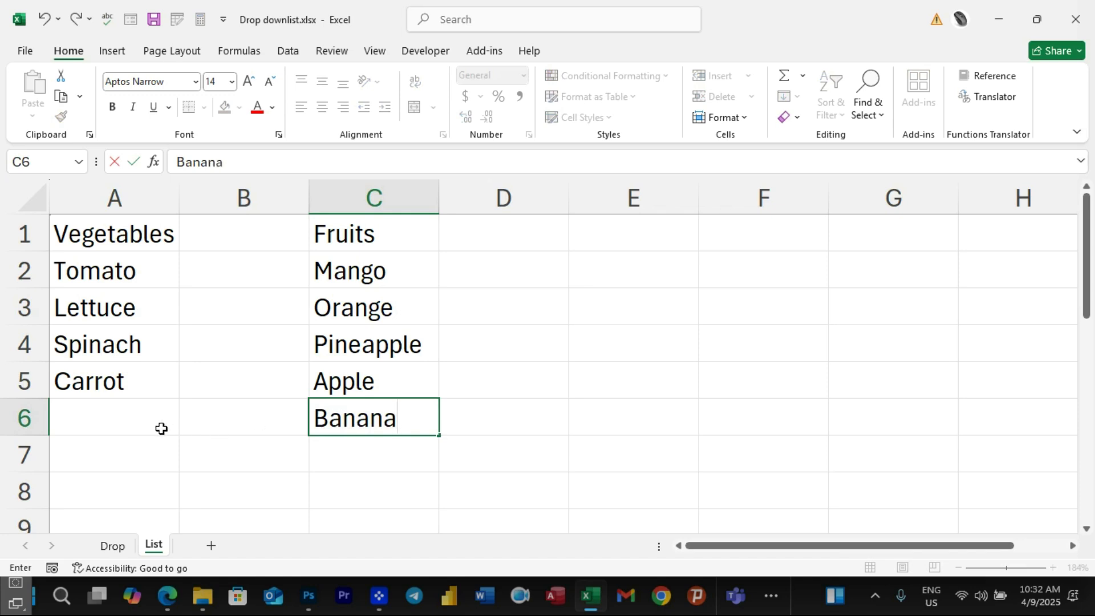
click(114, 419)
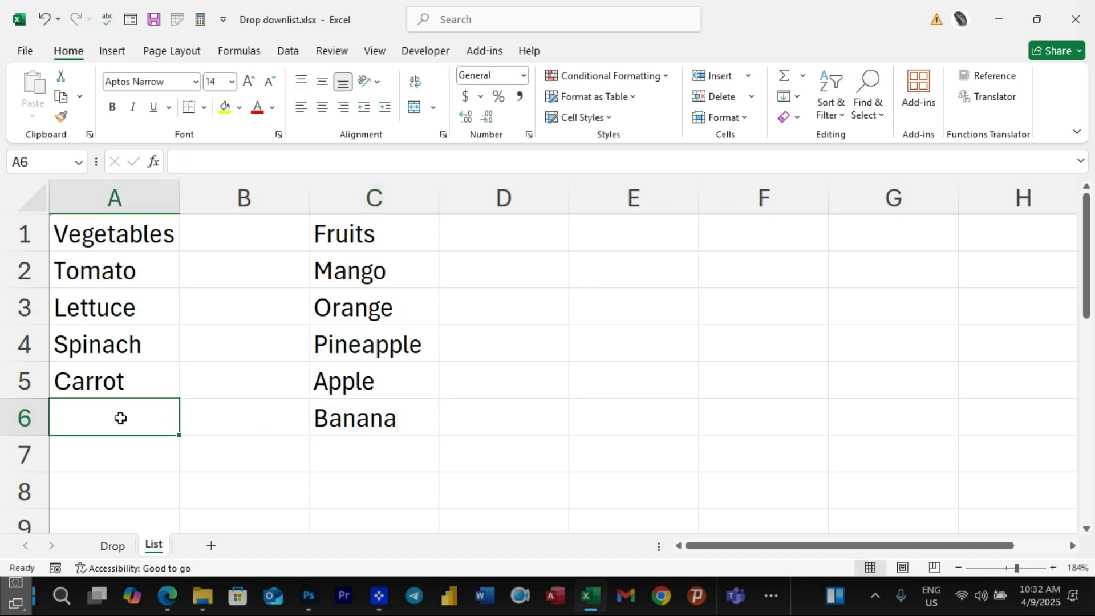
text(Potato)
click(486, 412)
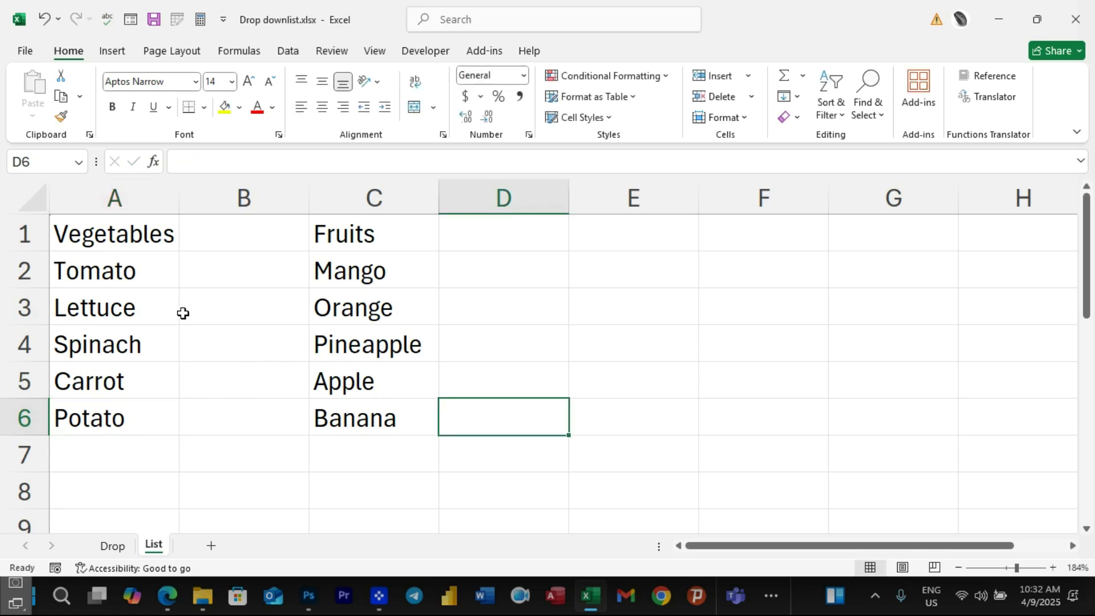
Step: Convert the vegetables range A1:A6 into a table that uses its first row as headers
drag(80, 236, 101, 417)
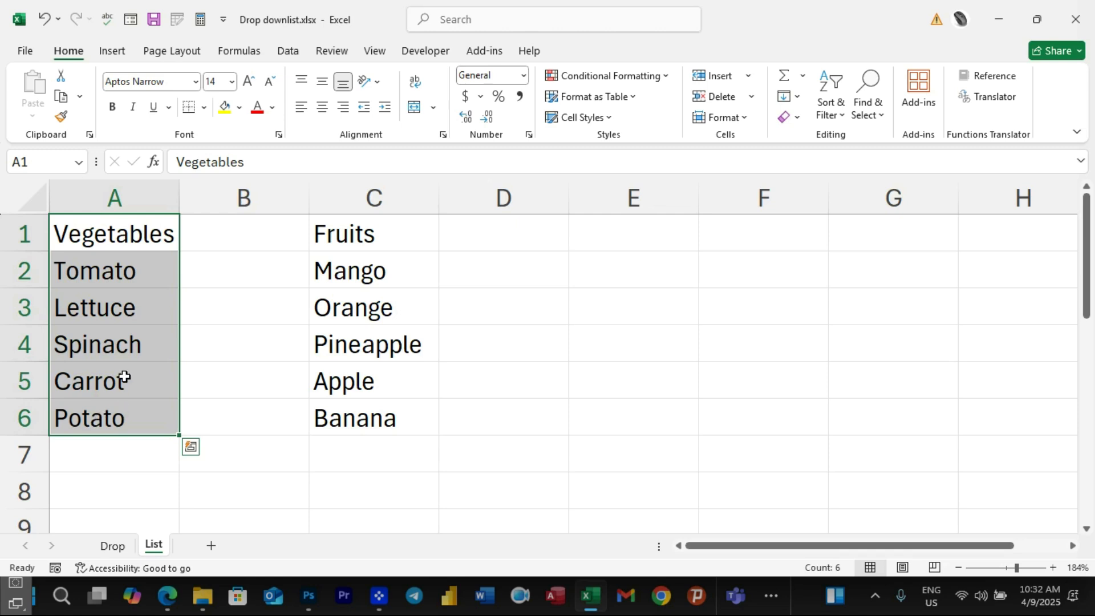
click(114, 52)
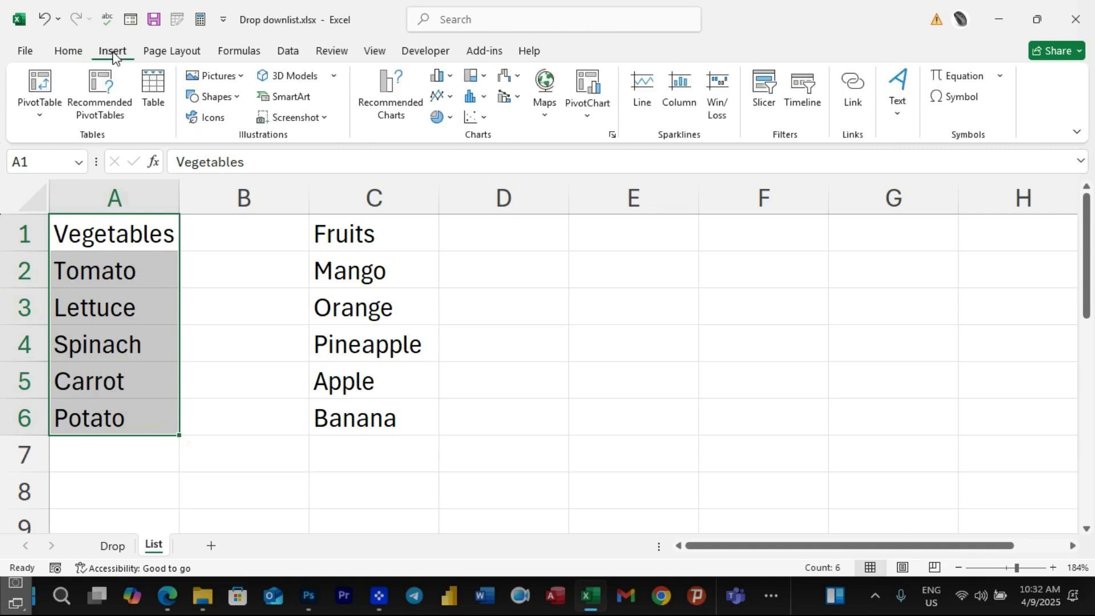
click(154, 94)
drag(606, 341, 204, 324)
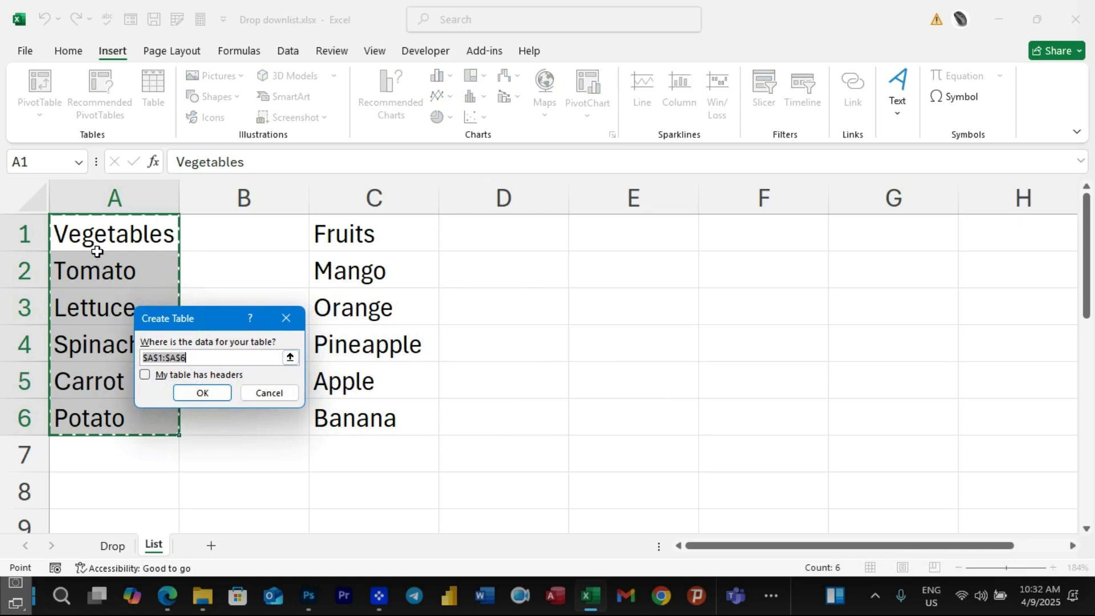
click(146, 376)
click(207, 396)
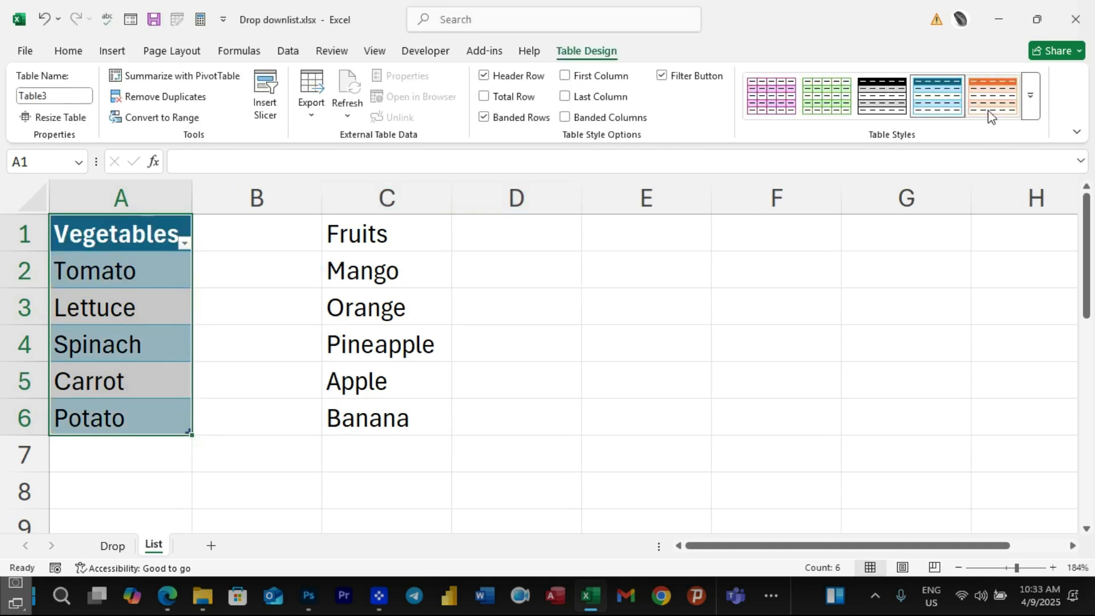
Step: Apply the green Light table style with a solid header and unshaded rows to the Vegetables table
click(1030, 103)
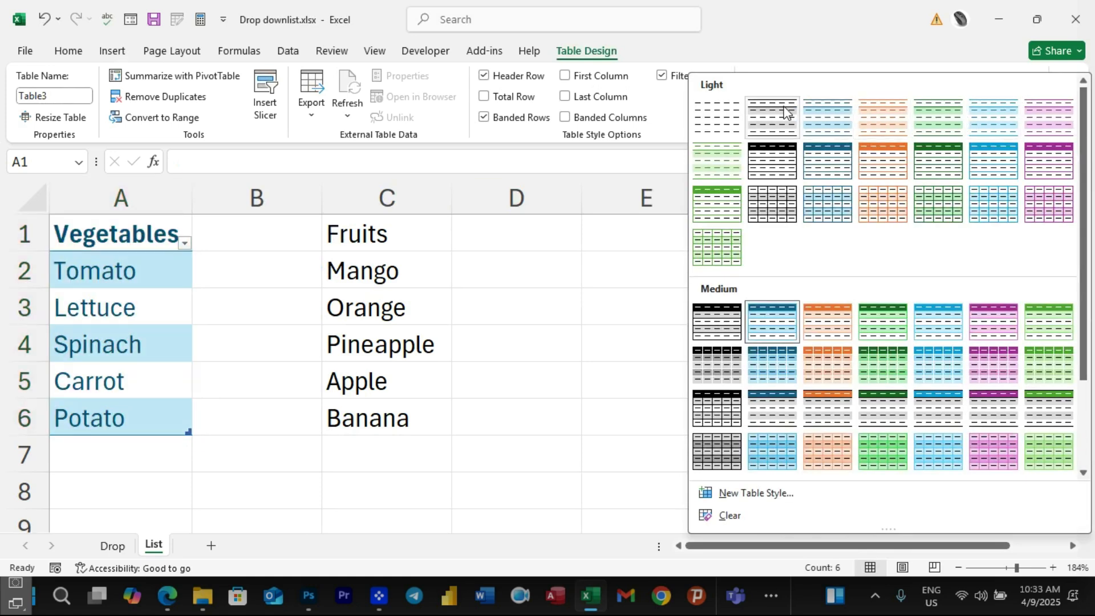
click(723, 202)
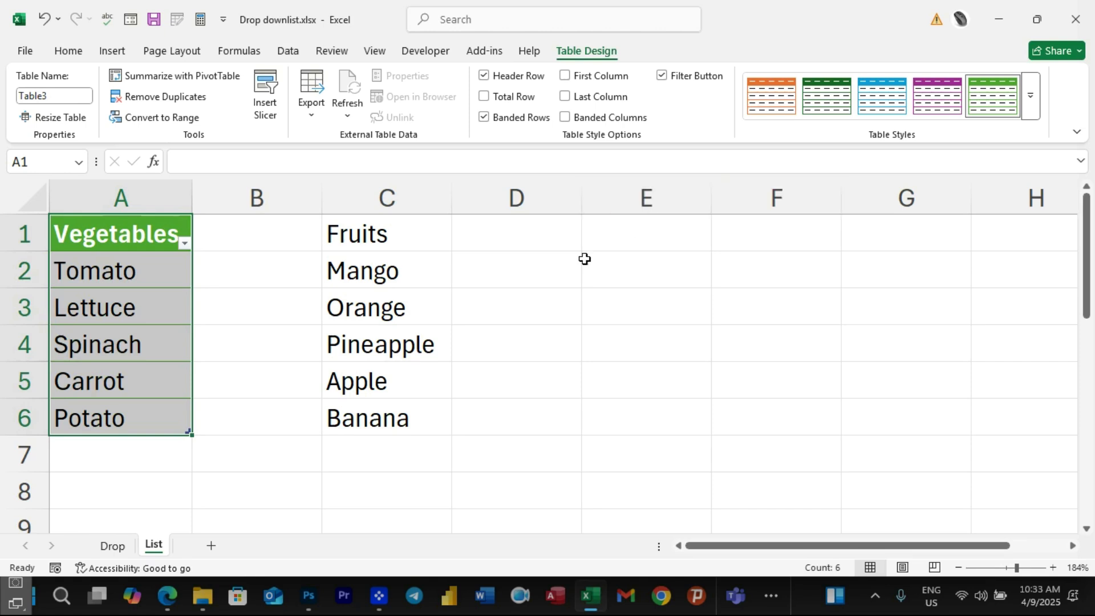
click(520, 315)
Step: Convert the fruits range C1:C6 into a table that uses its first row as headers
drag(369, 236, 388, 406)
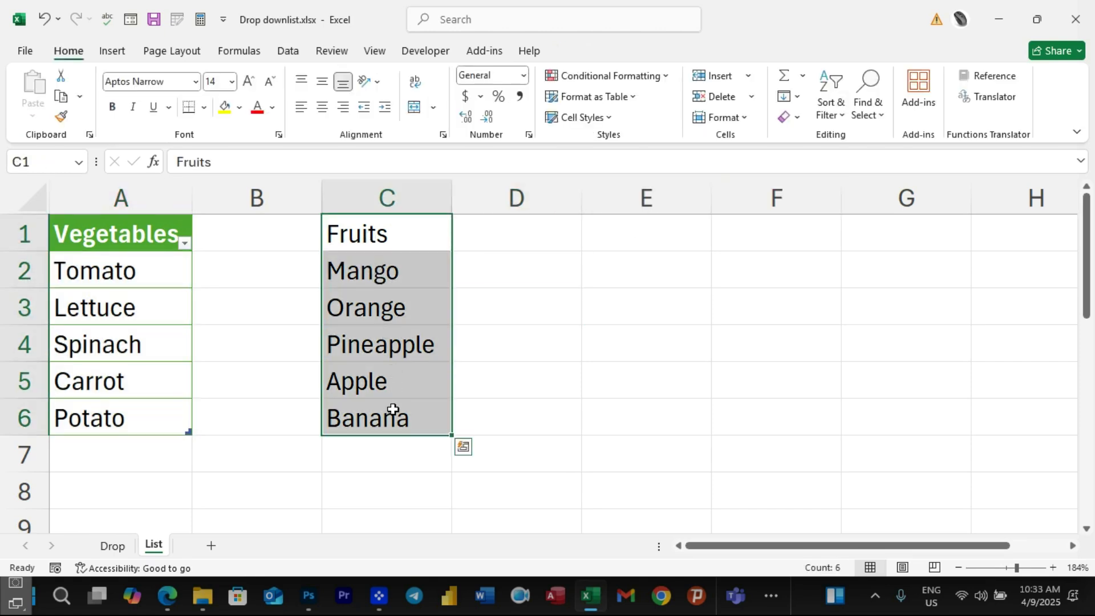
key(ctrl+t)
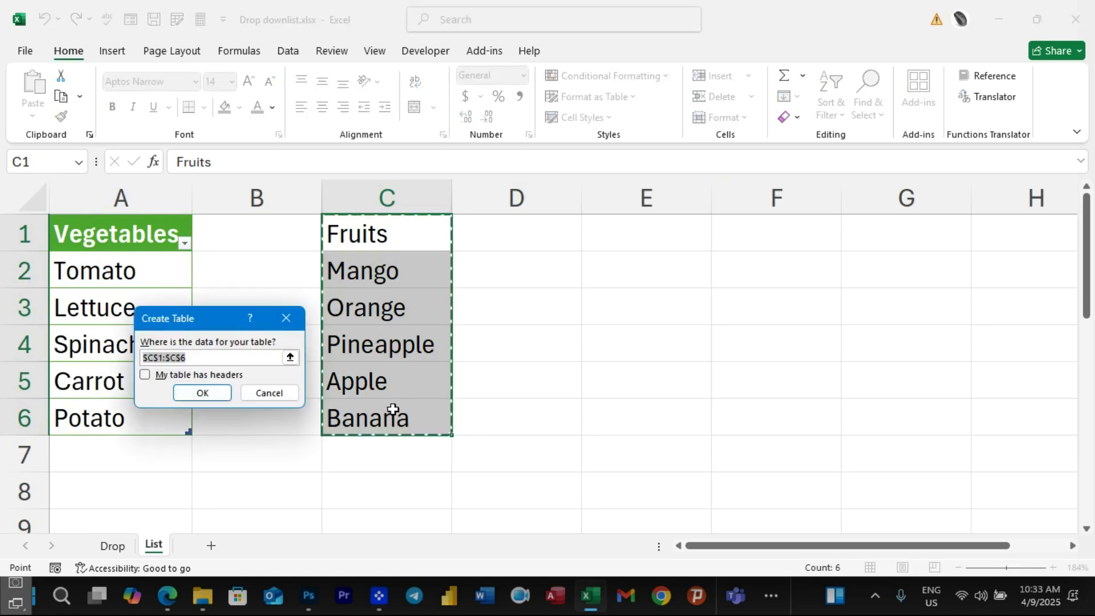
drag(216, 324, 558, 255)
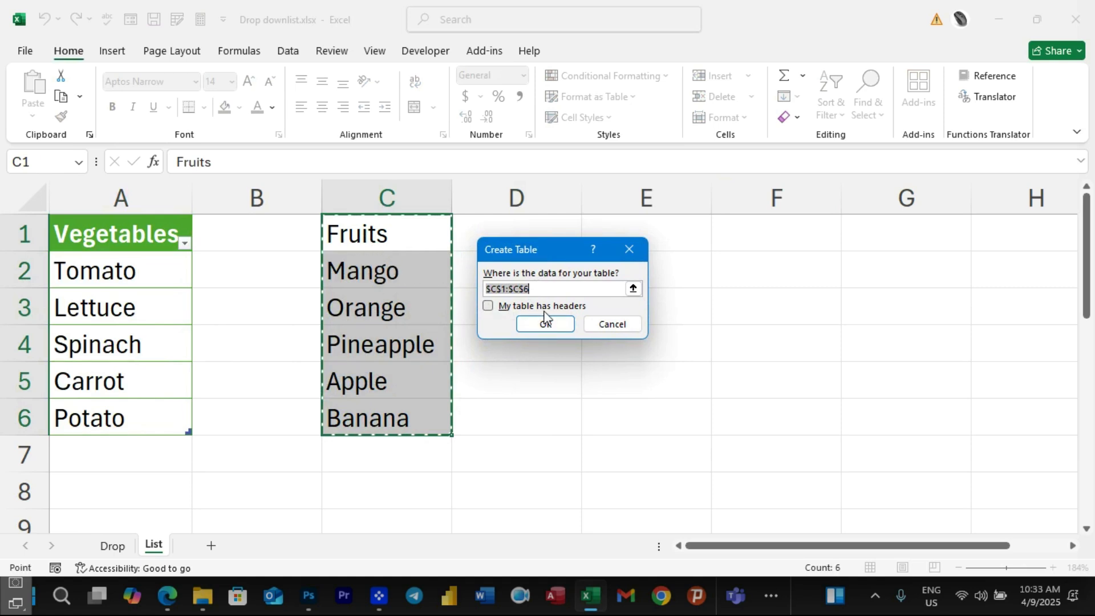
click(488, 307)
click(536, 325)
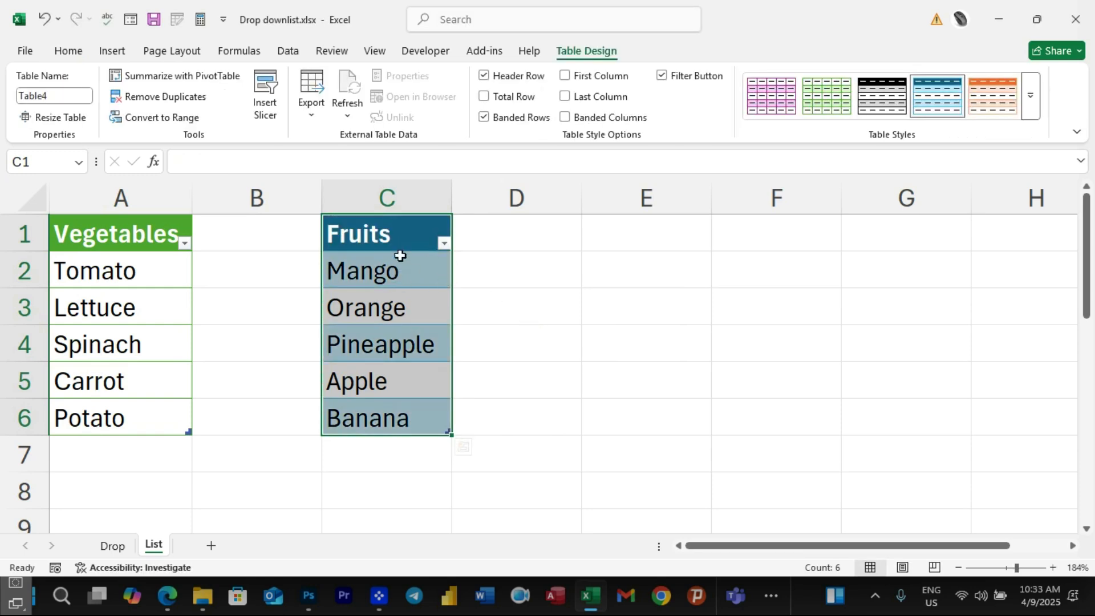
Step: Apply the orange Light table style with a solid header and unshaded rows to the Fruits table
click(1030, 108)
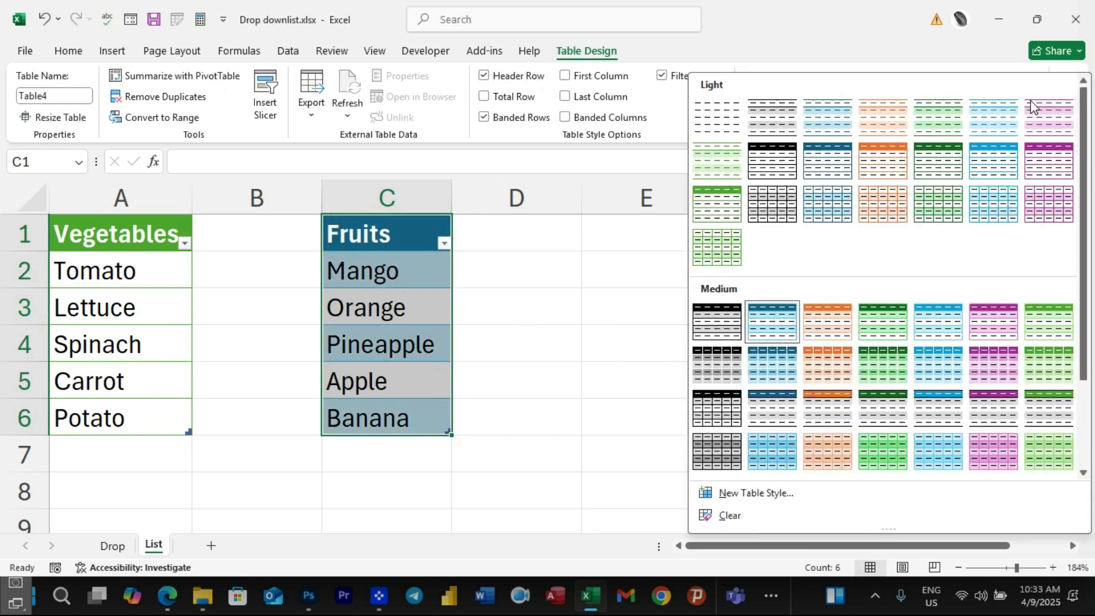
click(894, 160)
click(649, 379)
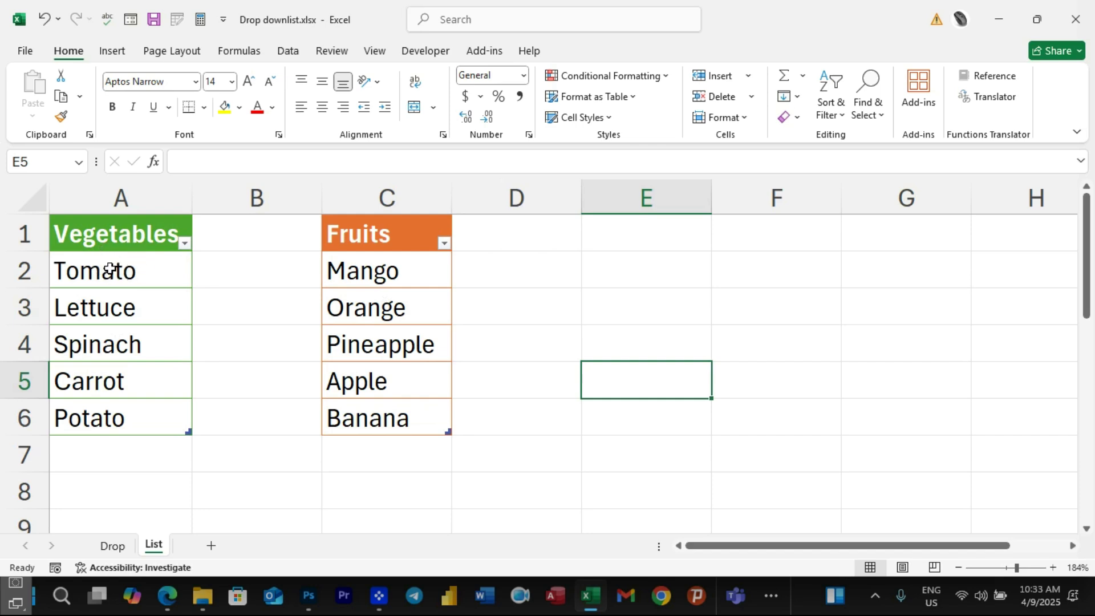
Step: Name the table in column A Vegetables
click(142, 269)
click(124, 307)
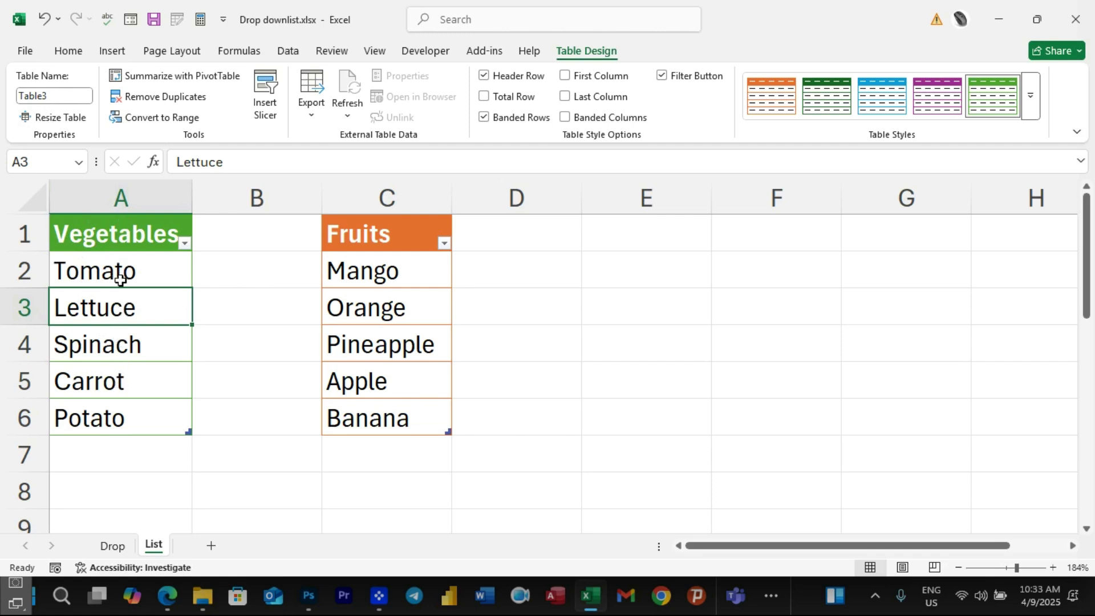
click(55, 98)
text(Veget)
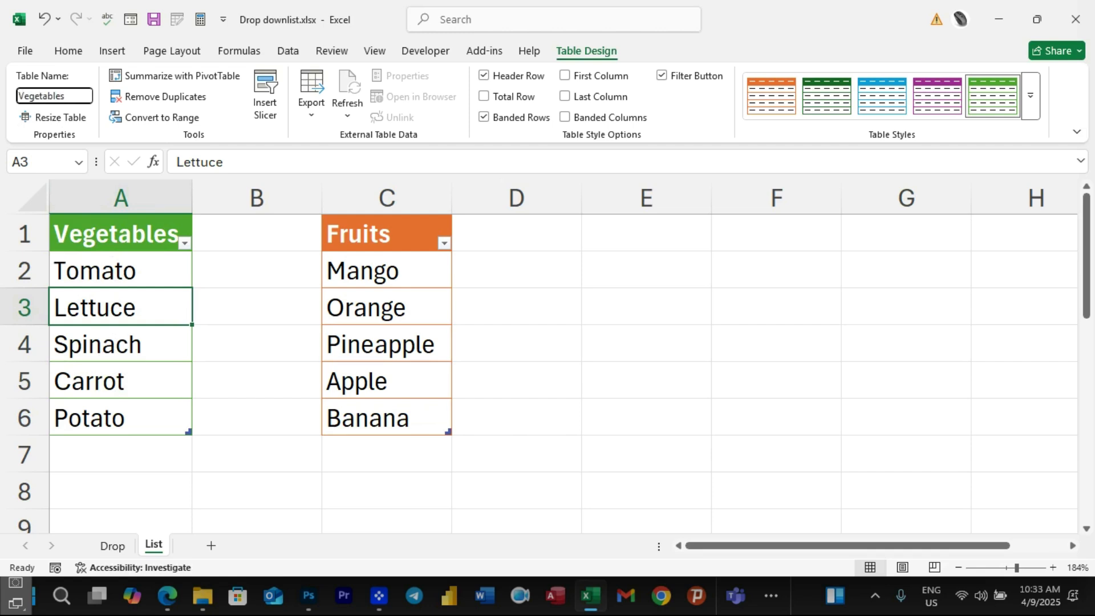
key(Return)
click(242, 272)
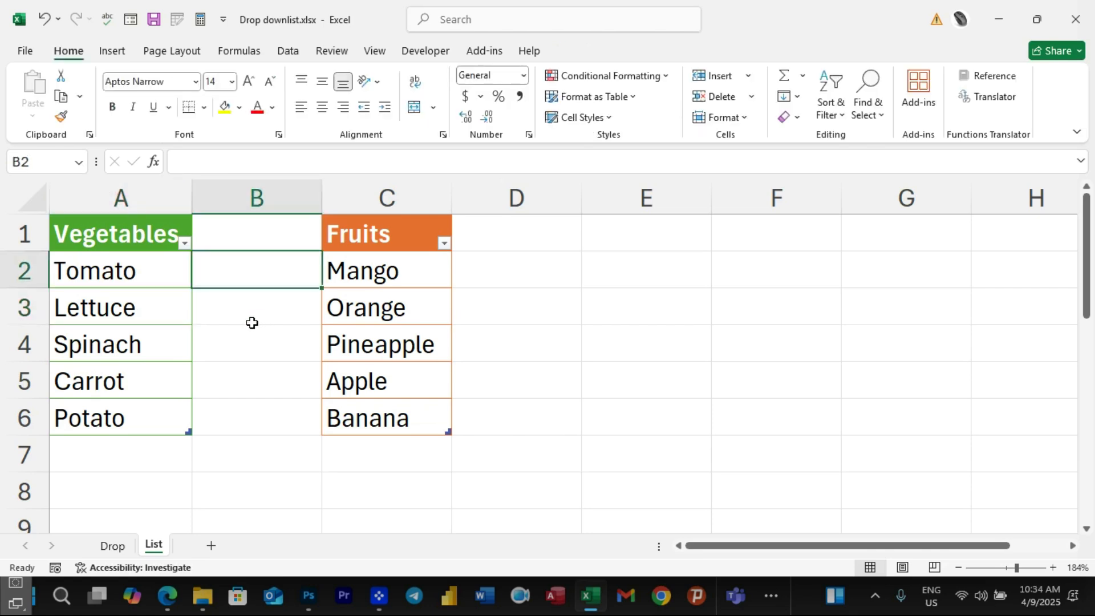
click(131, 275)
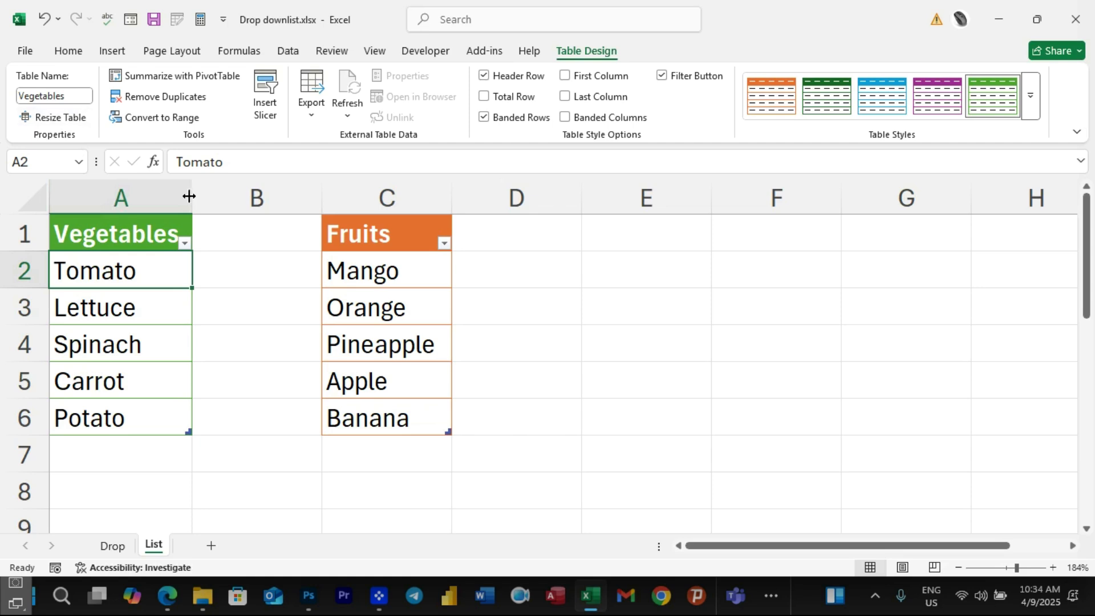
click(494, 329)
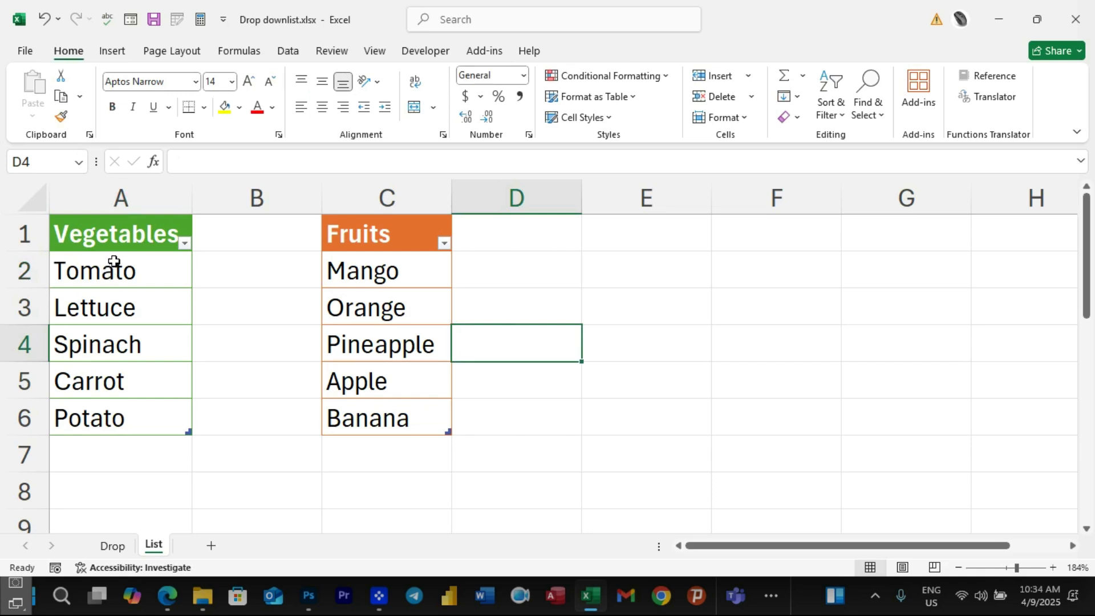
Step: Name the table in column C Fruits
click(367, 465)
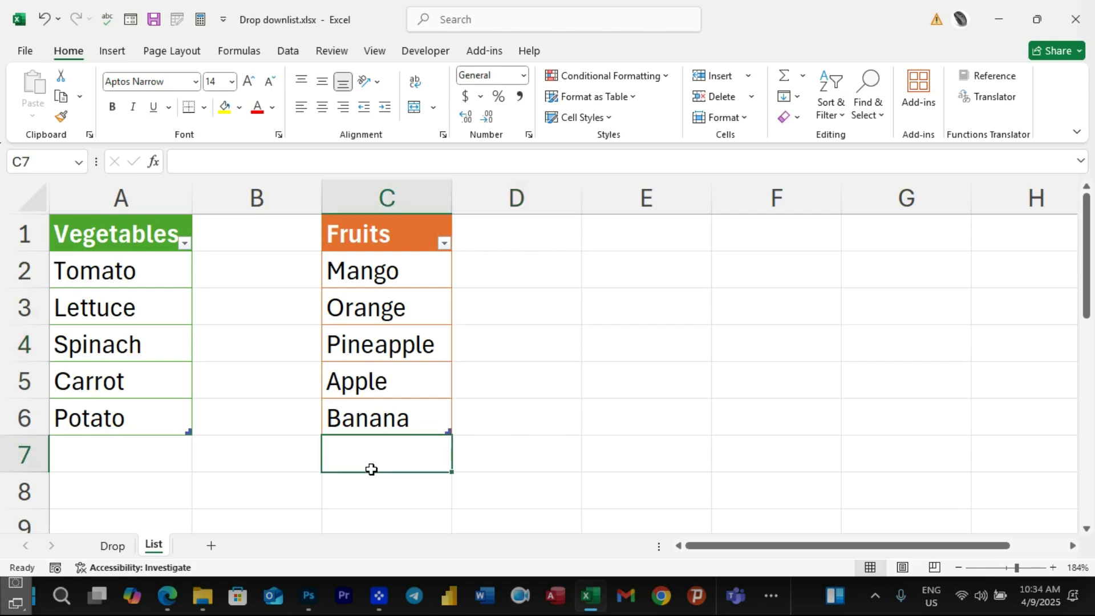
click(381, 245)
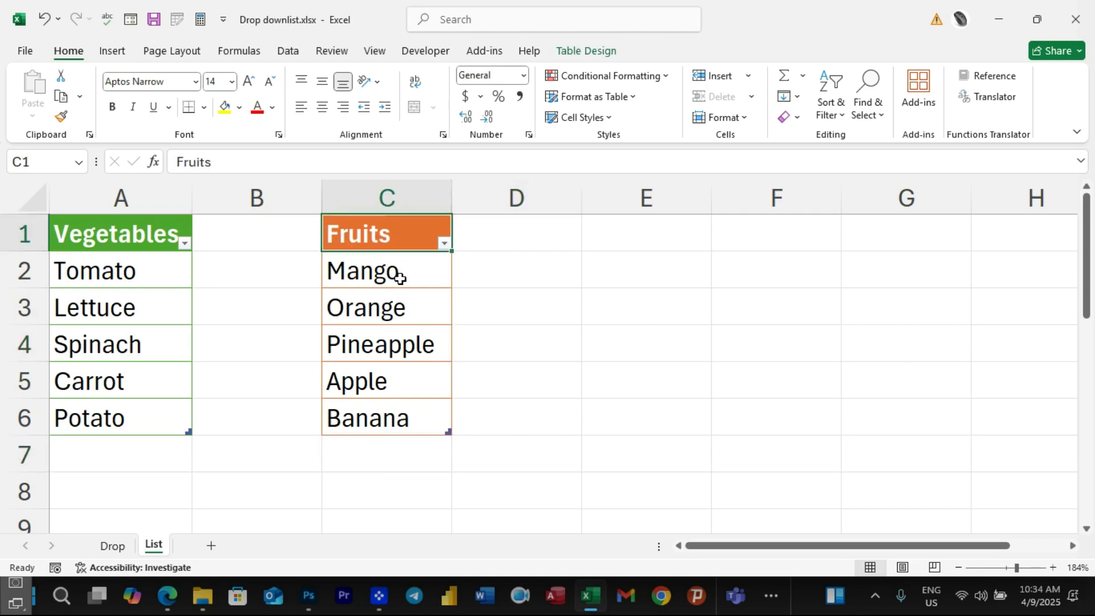
click(391, 267)
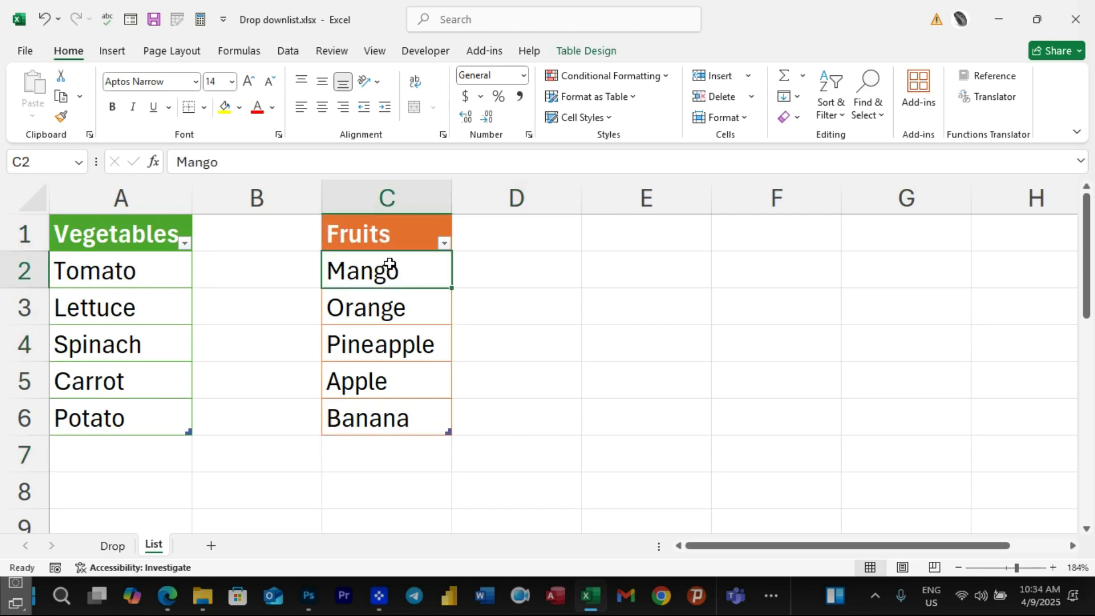
click(586, 52)
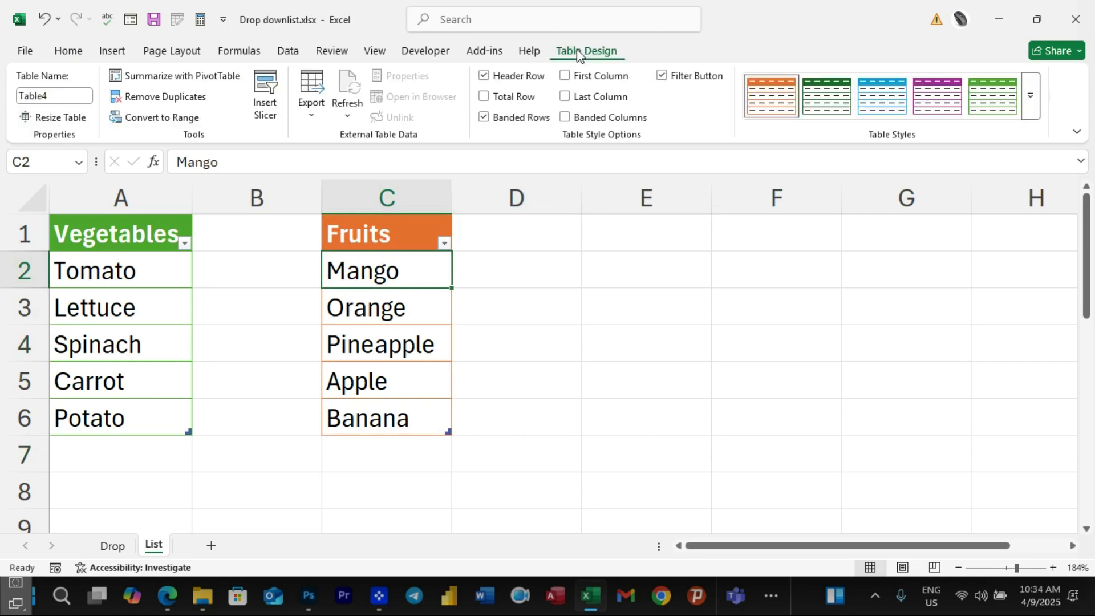
click(56, 95)
text(Fruits)
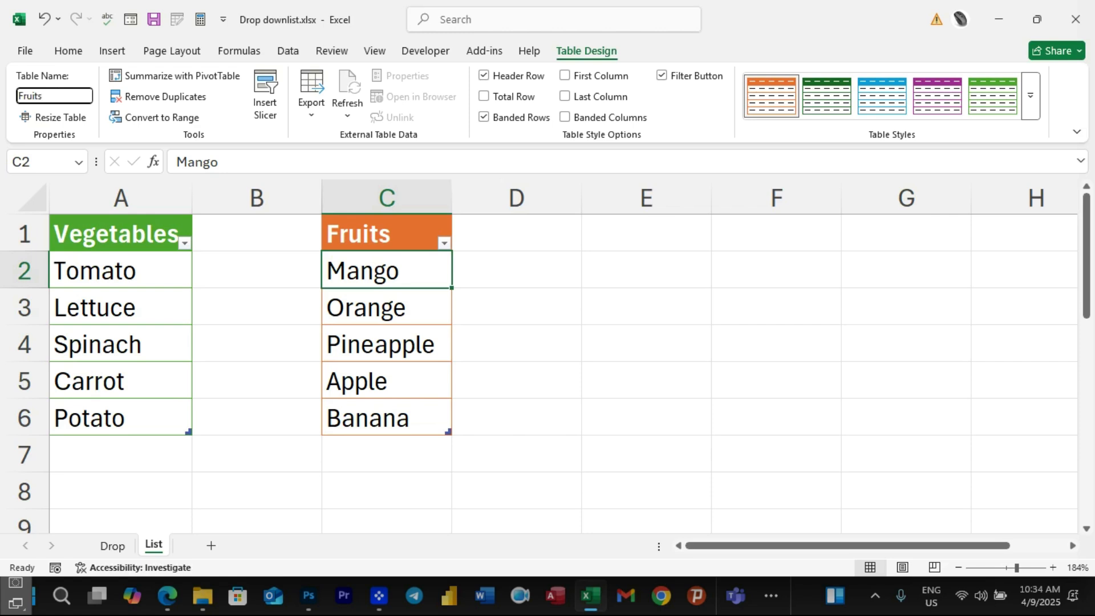
key(Return)
click(508, 279)
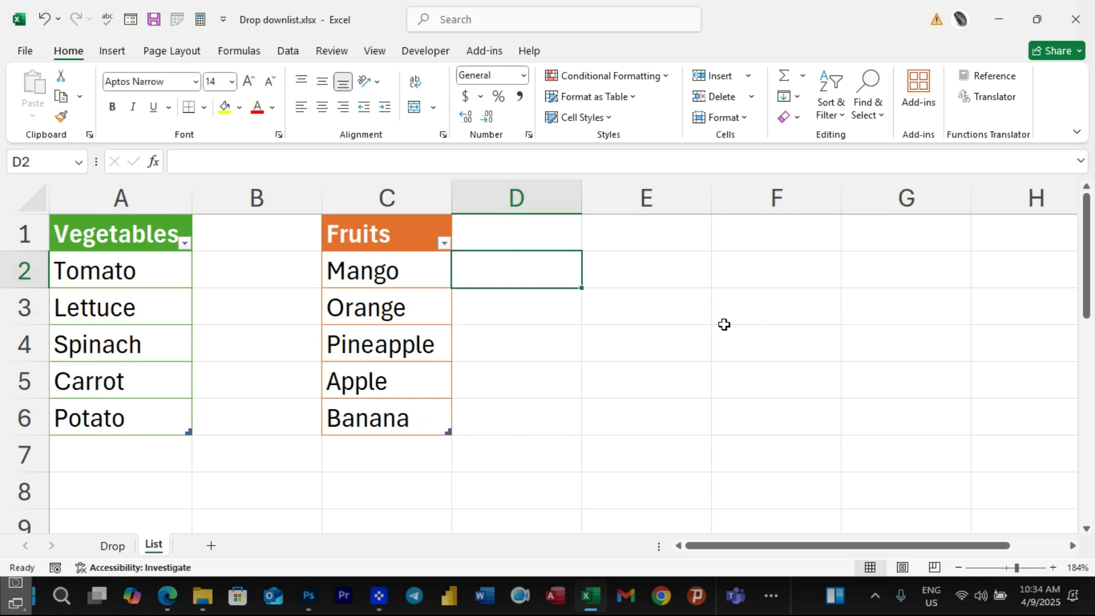
Step: Enter the table name Fruits in cell F1 as test text for a reference formula
click(685, 316)
click(753, 248)
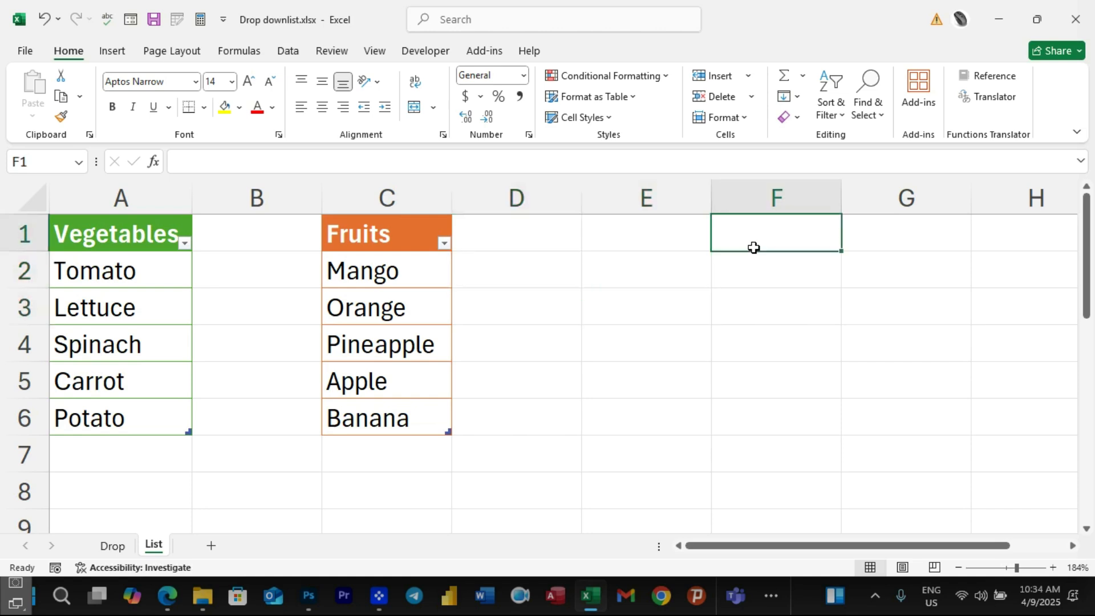
text(Fruits)
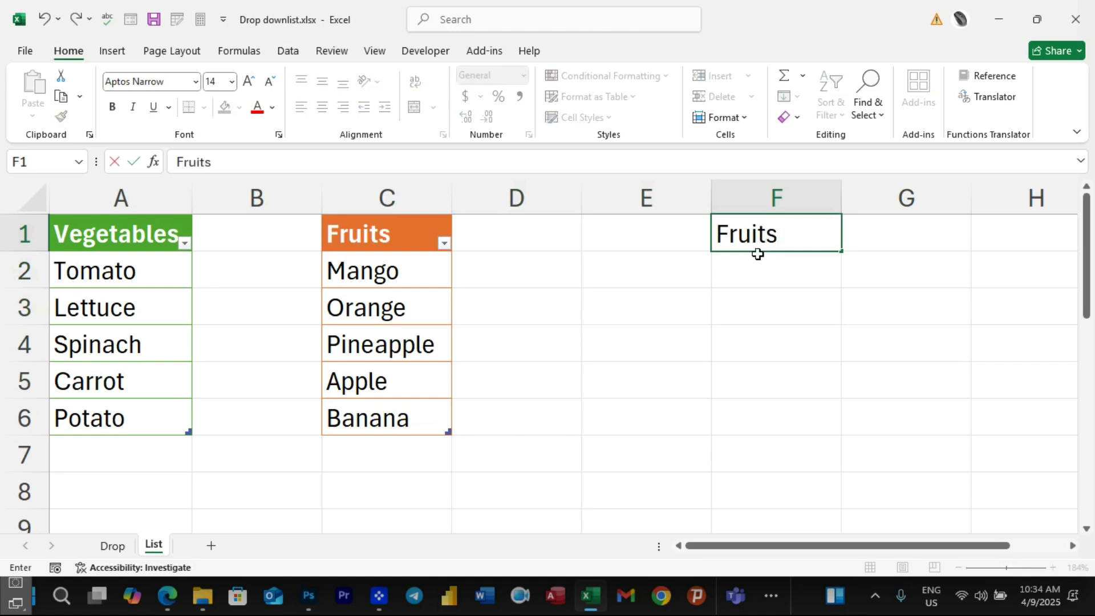
key(Return)
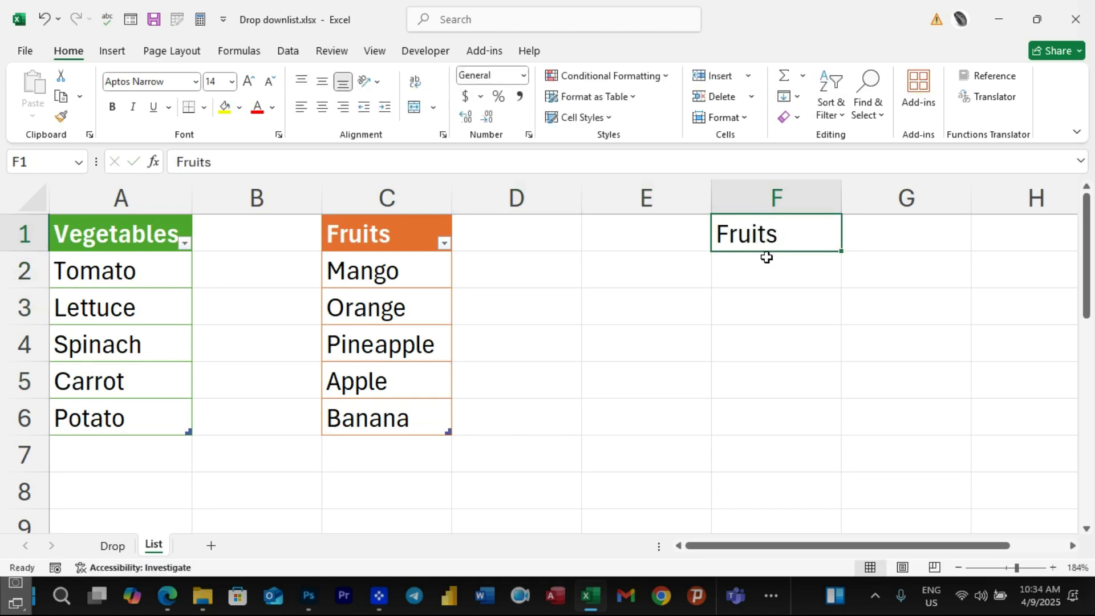
click(591, 320)
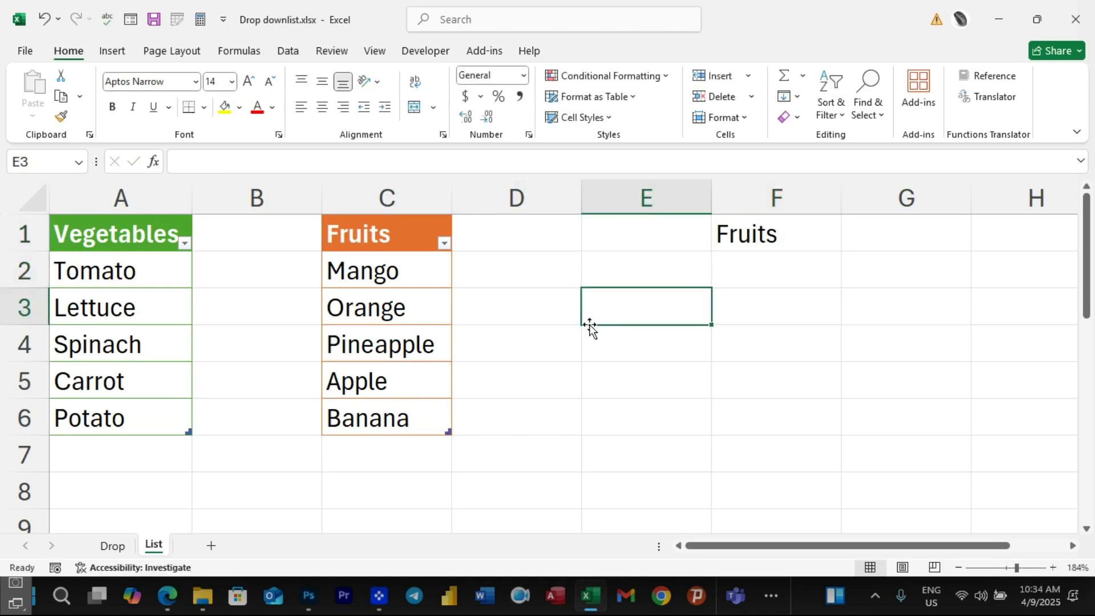
Step: Enter the formula =INDIRECT(F1) in cell E4 to list the items of the table named in F1
click(644, 349)
text(=ind)
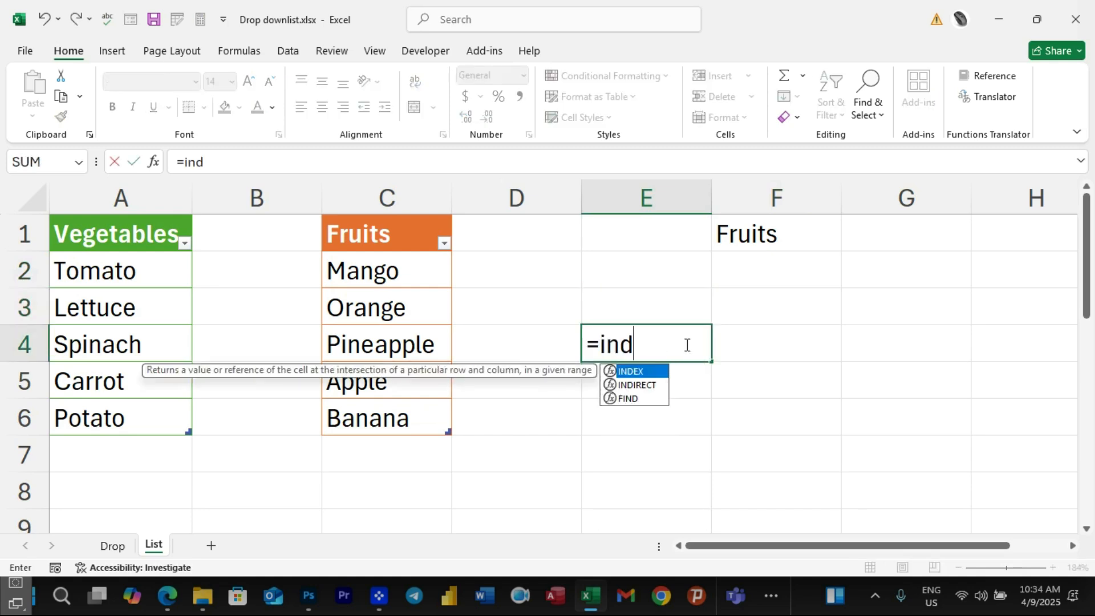
double_click(633, 386)
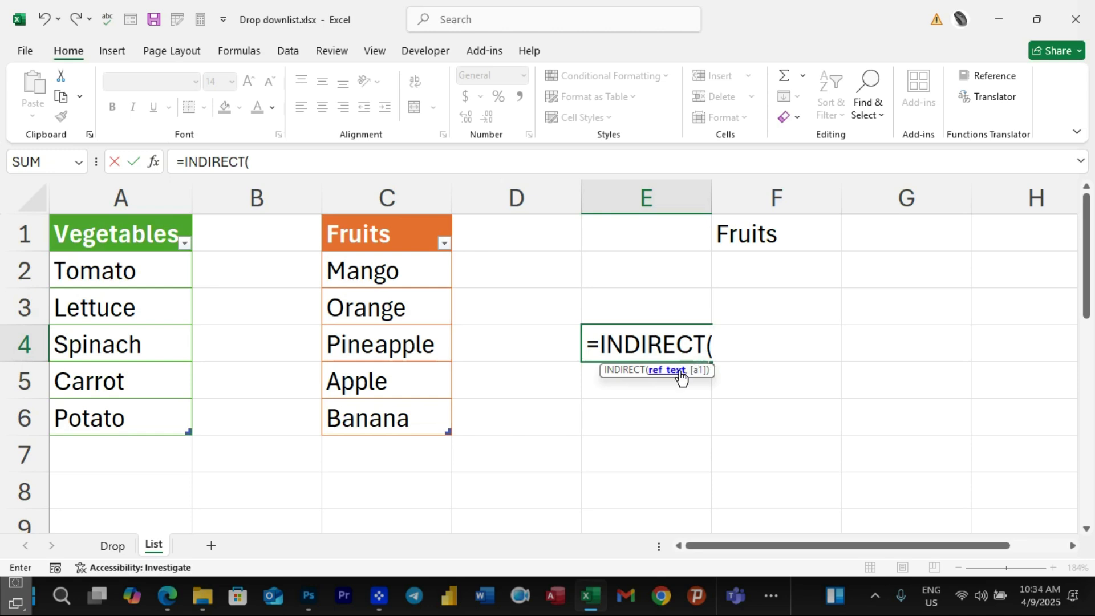
click(756, 244)
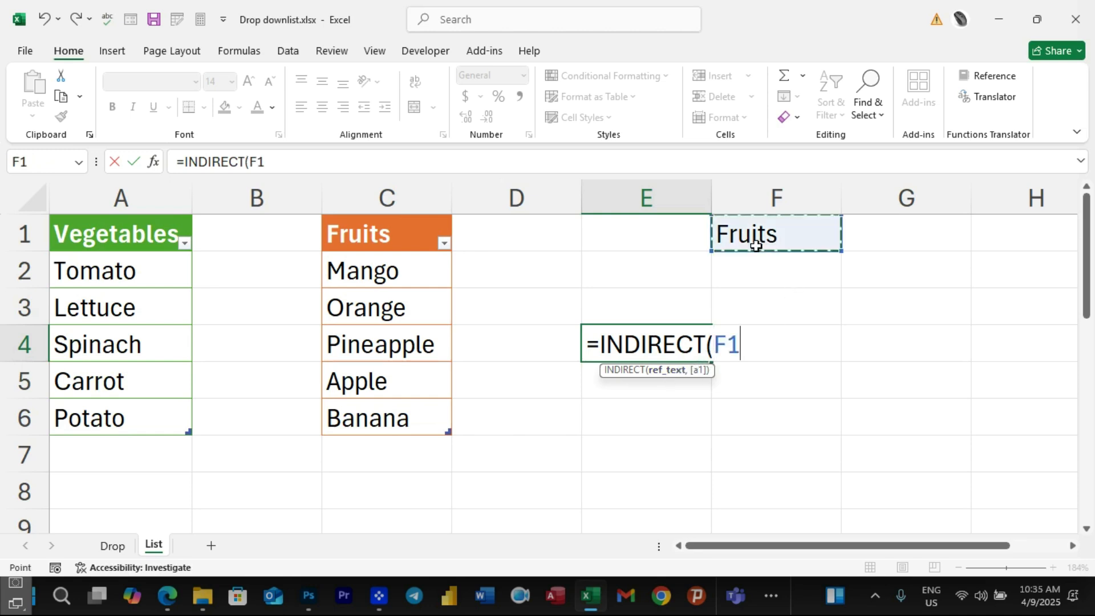
text())
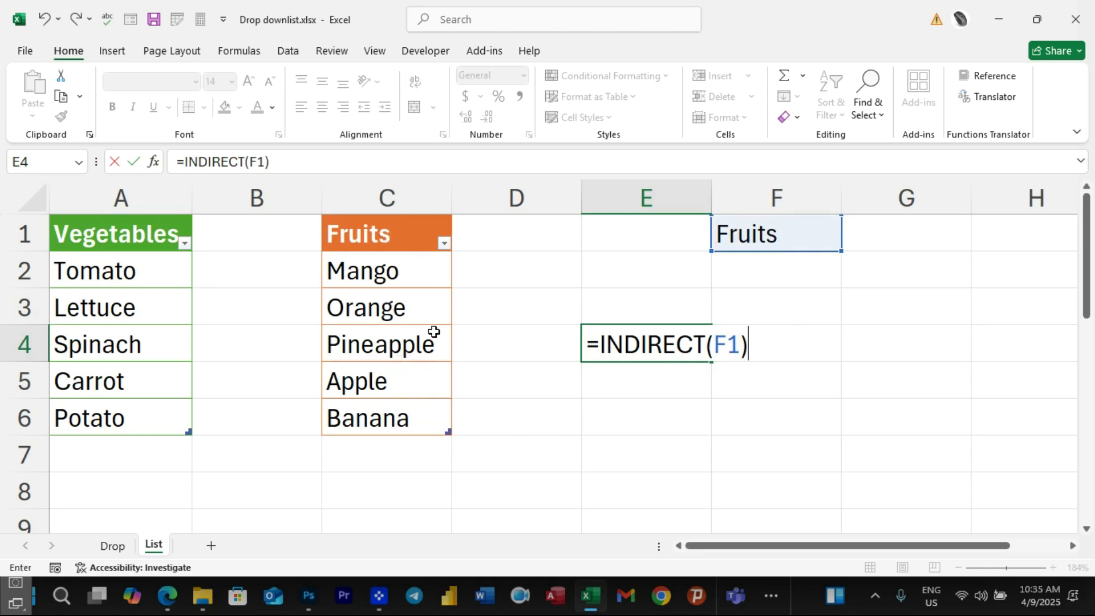
key(Return)
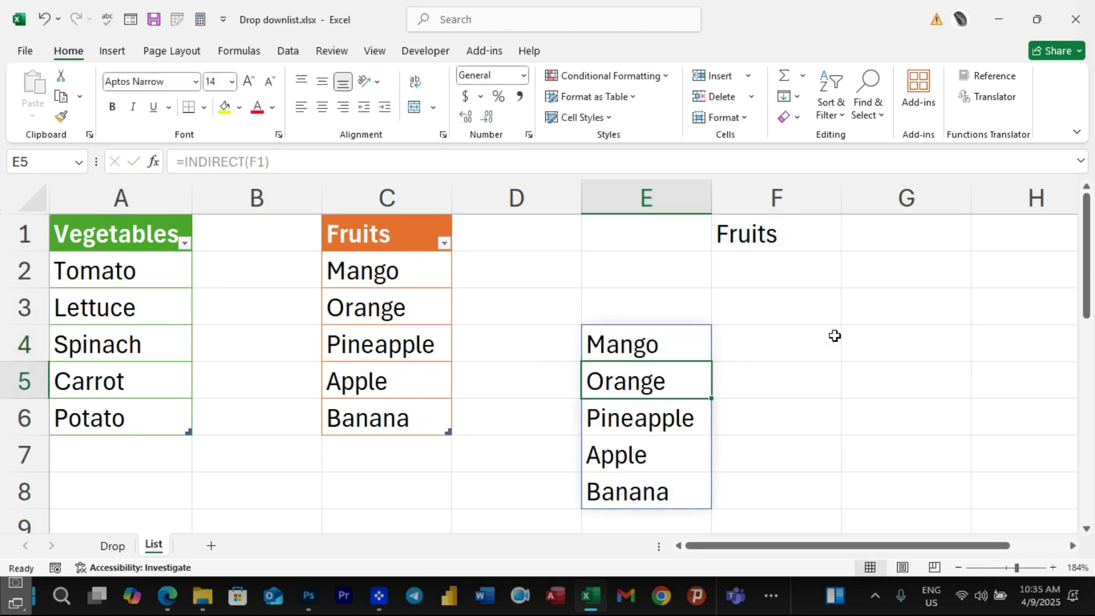
click(835, 336)
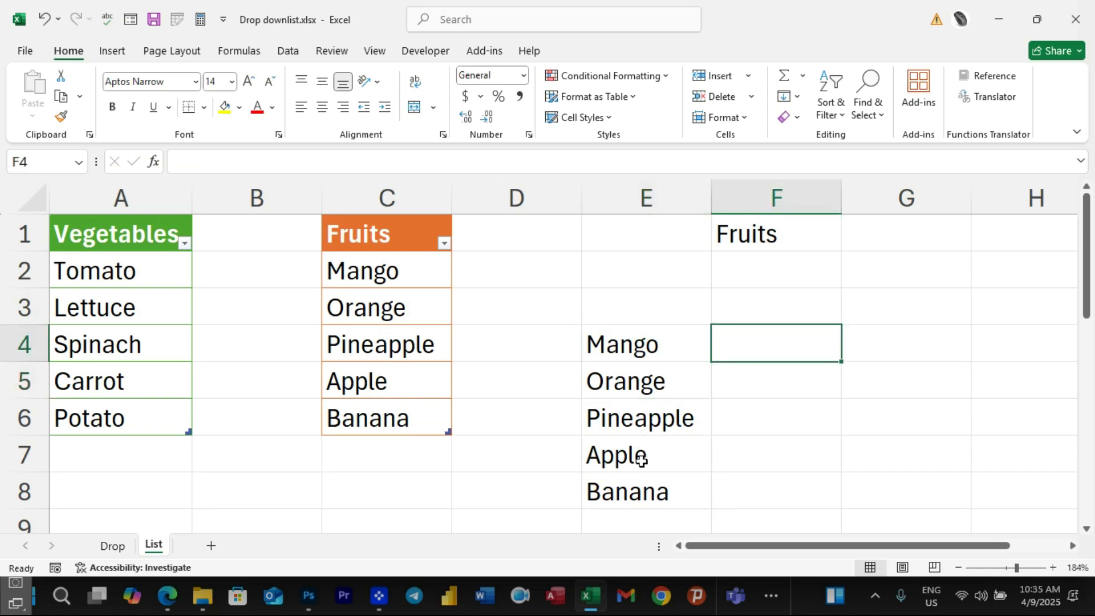
Step: Change the formula in E4 to =INDIRECT(A1) so it refers to the Vegetables header
click(648, 343)
double_click(664, 342)
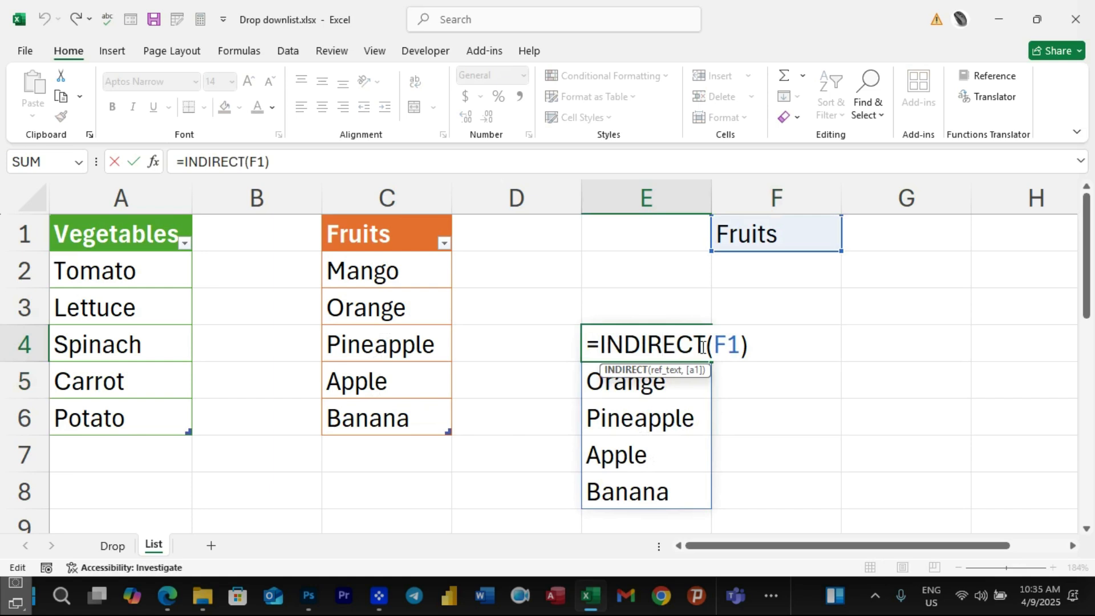
click(735, 348)
key(BackSpace)
key(BackSpace)
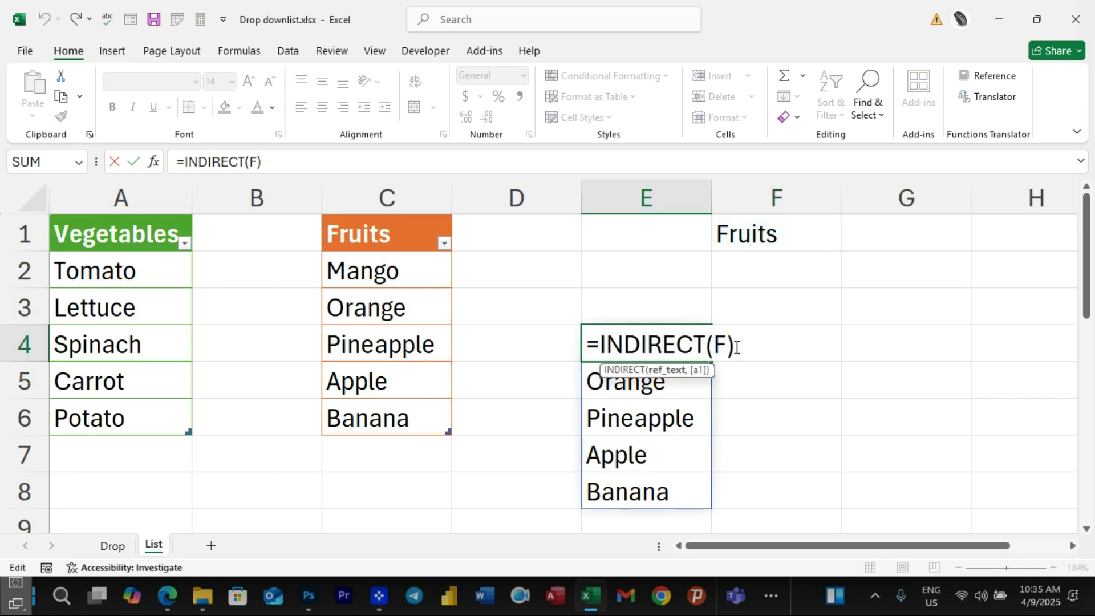
click(103, 231)
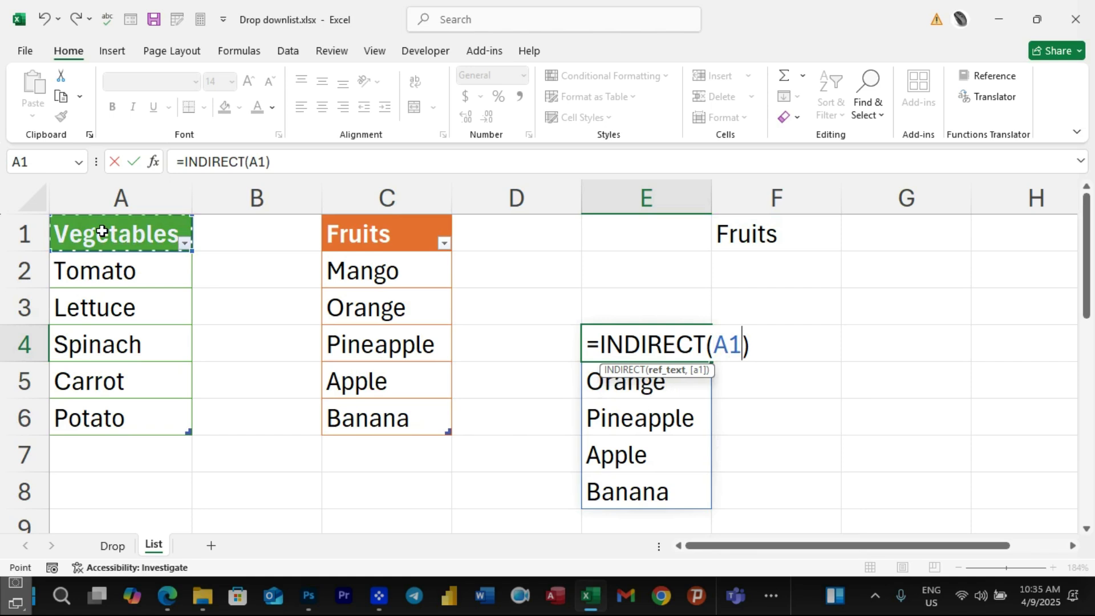
key(Return)
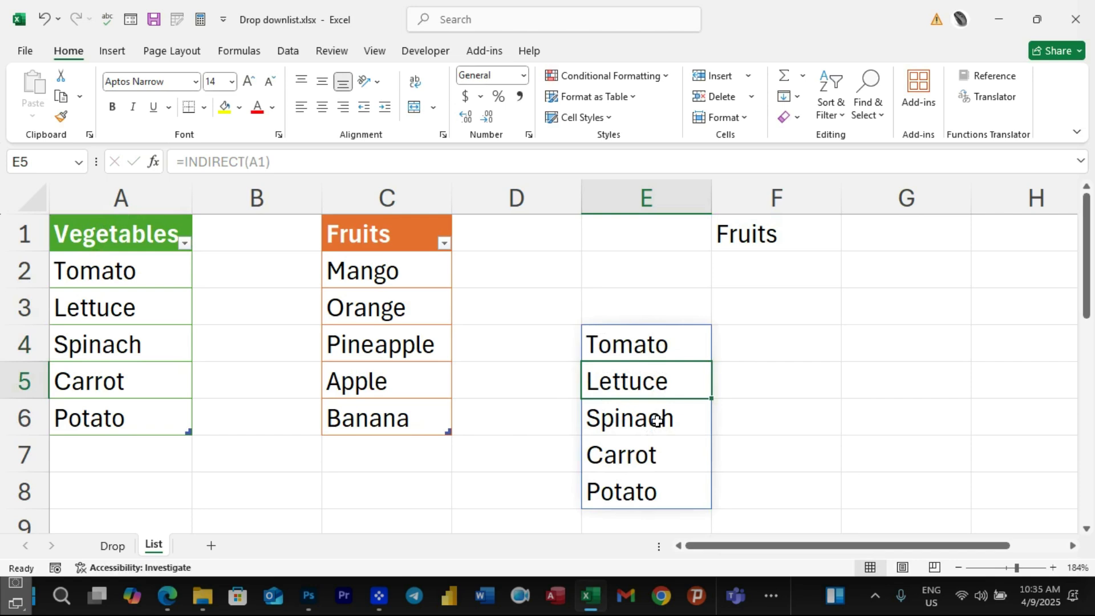
Step: Clear the test text and formula from the range D1:F8
drag(566, 234, 726, 484)
key(Delete)
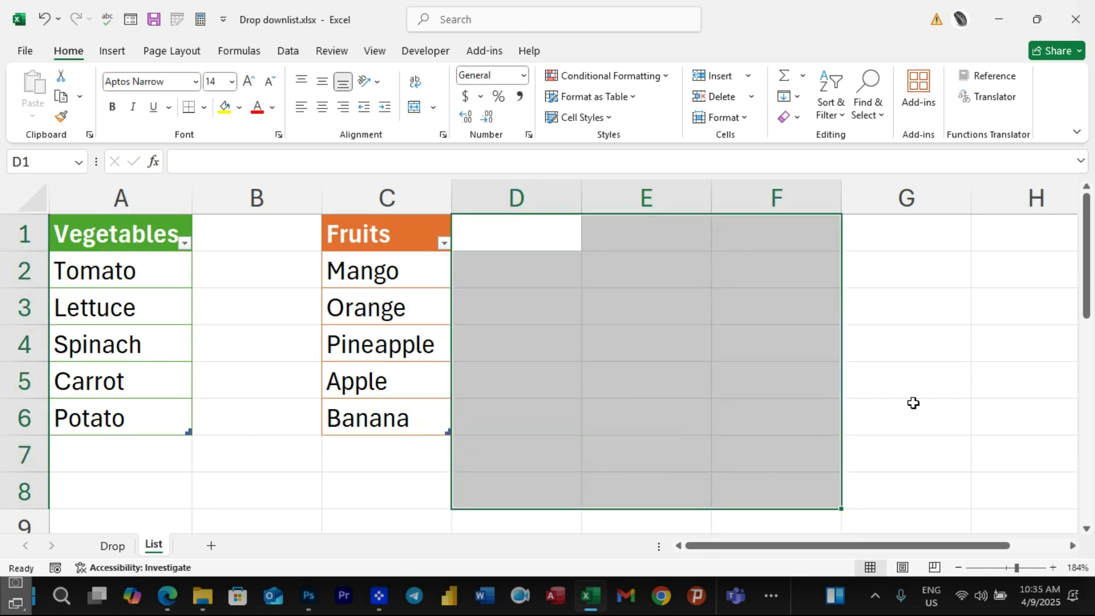
click(912, 404)
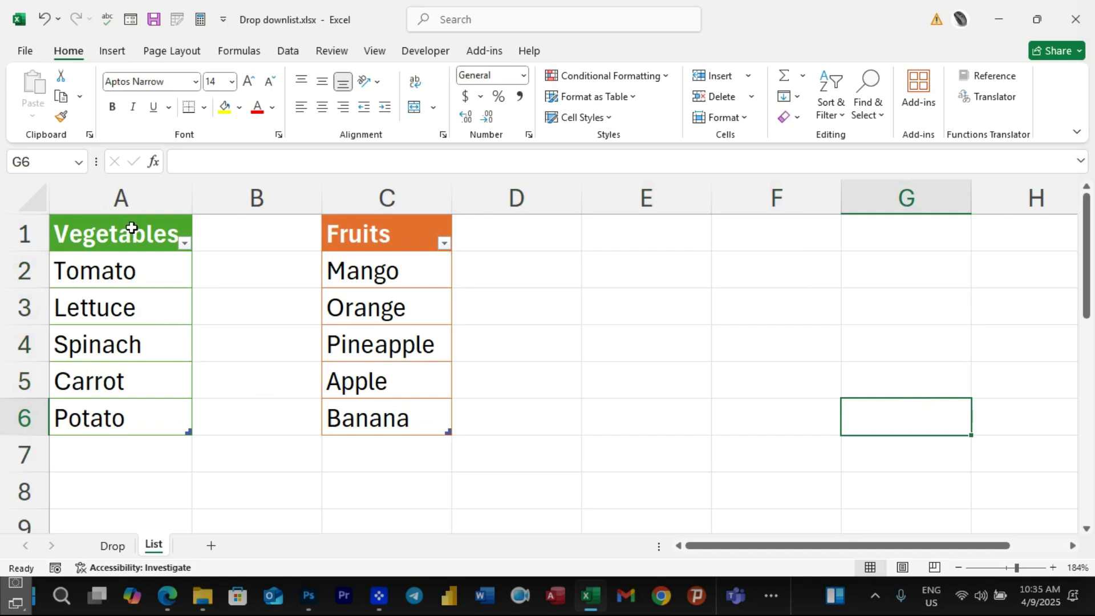
click(275, 183)
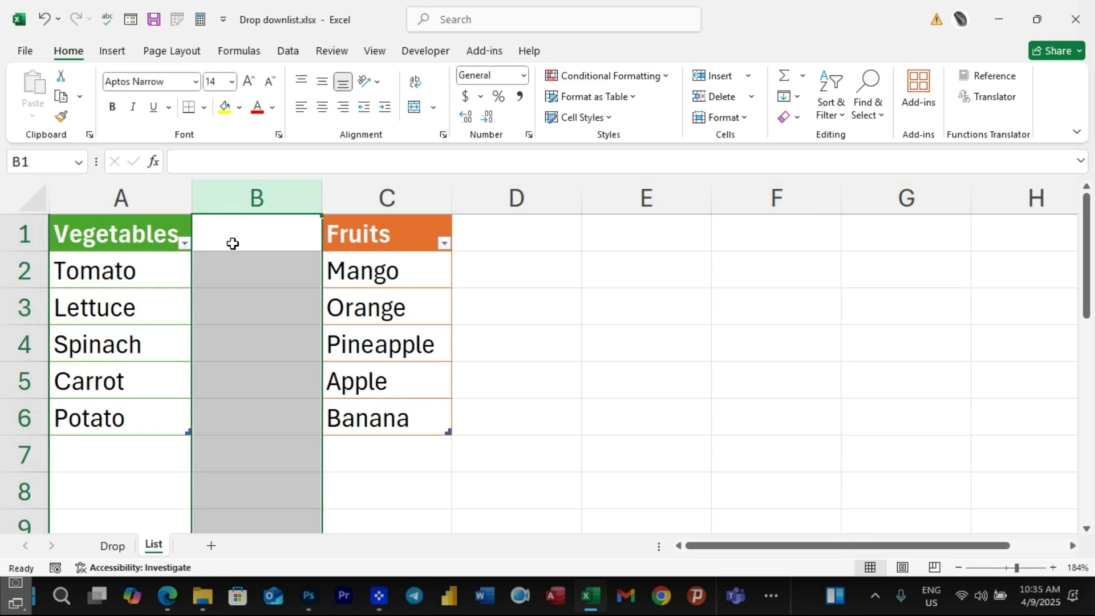
click(606, 329)
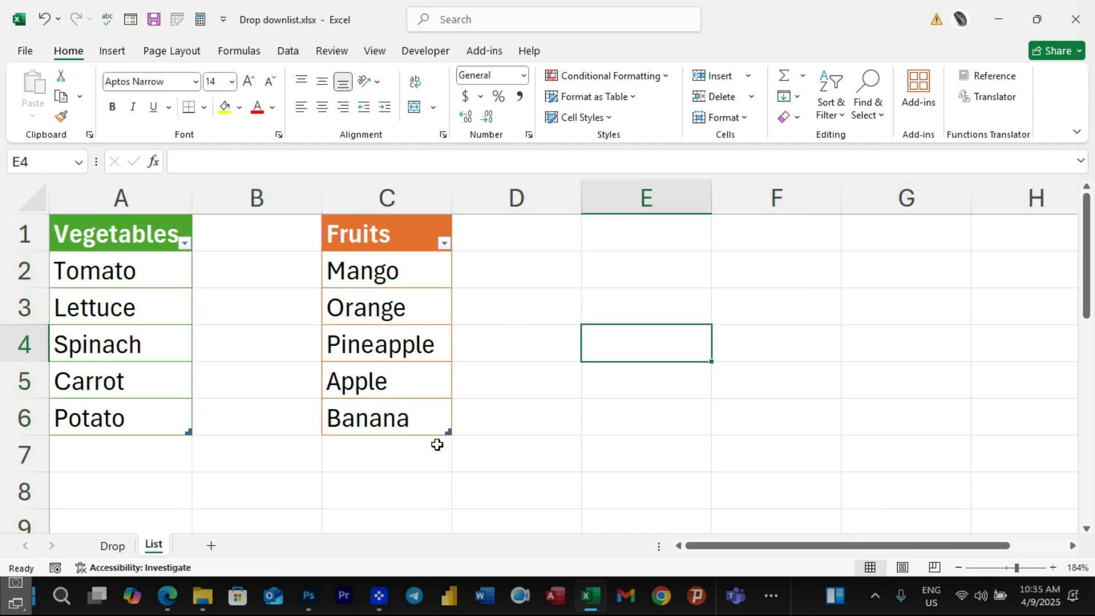
Step: Add list data validation to cell B2 on the Drop sheet with the source Fruits,Vegetables
click(118, 551)
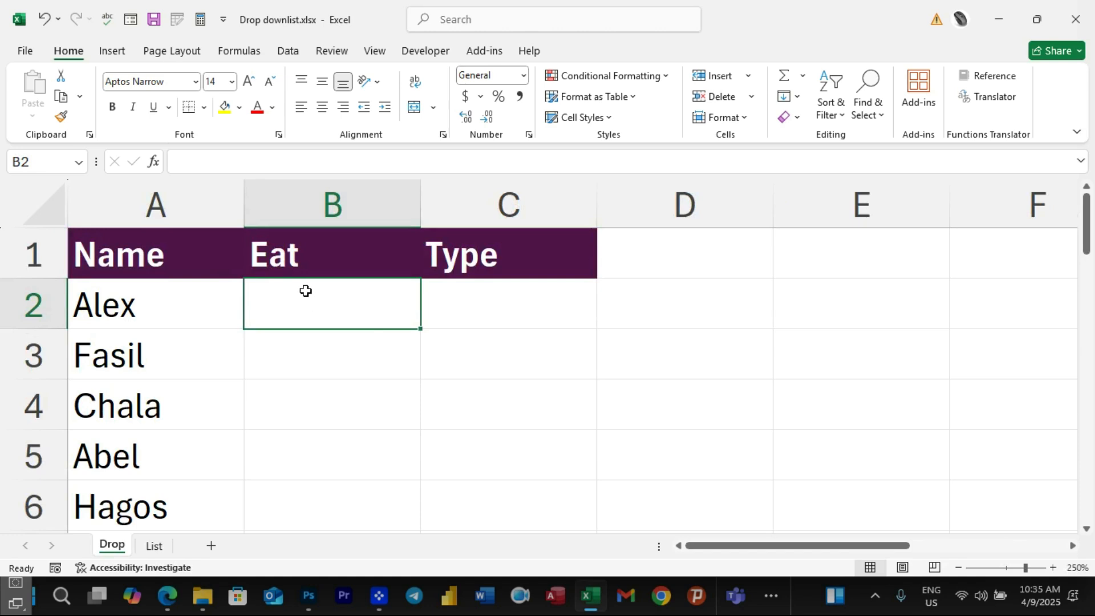
click(288, 53)
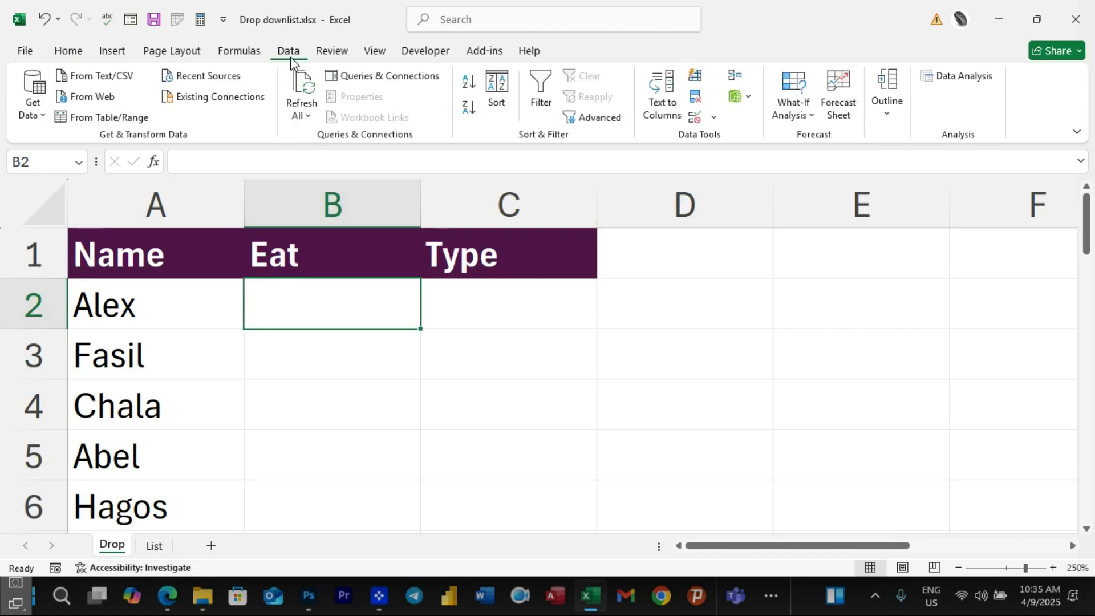
click(713, 118)
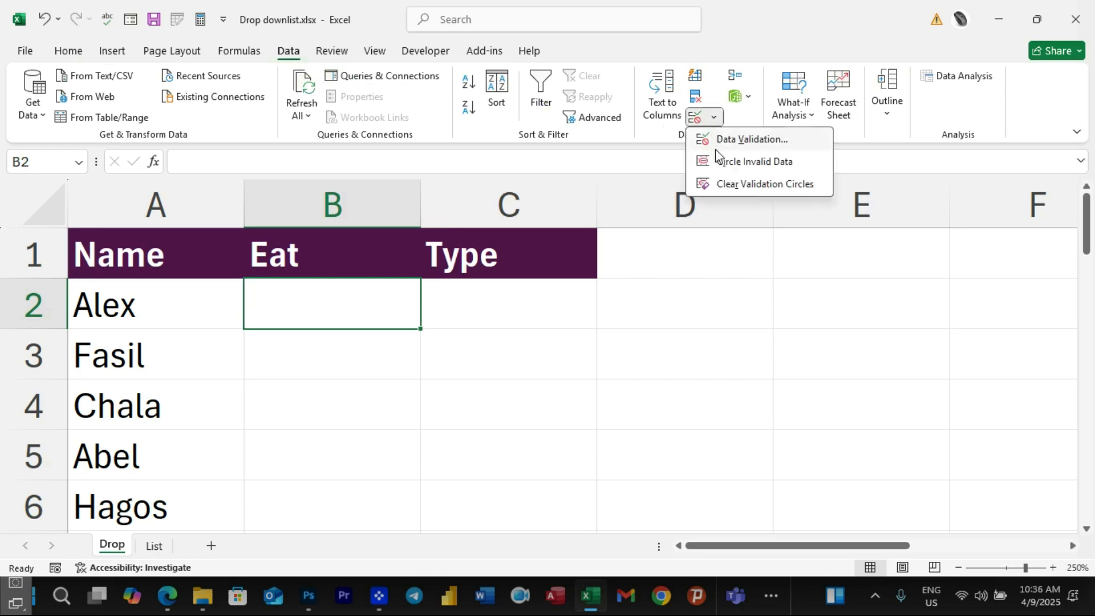
click(754, 140)
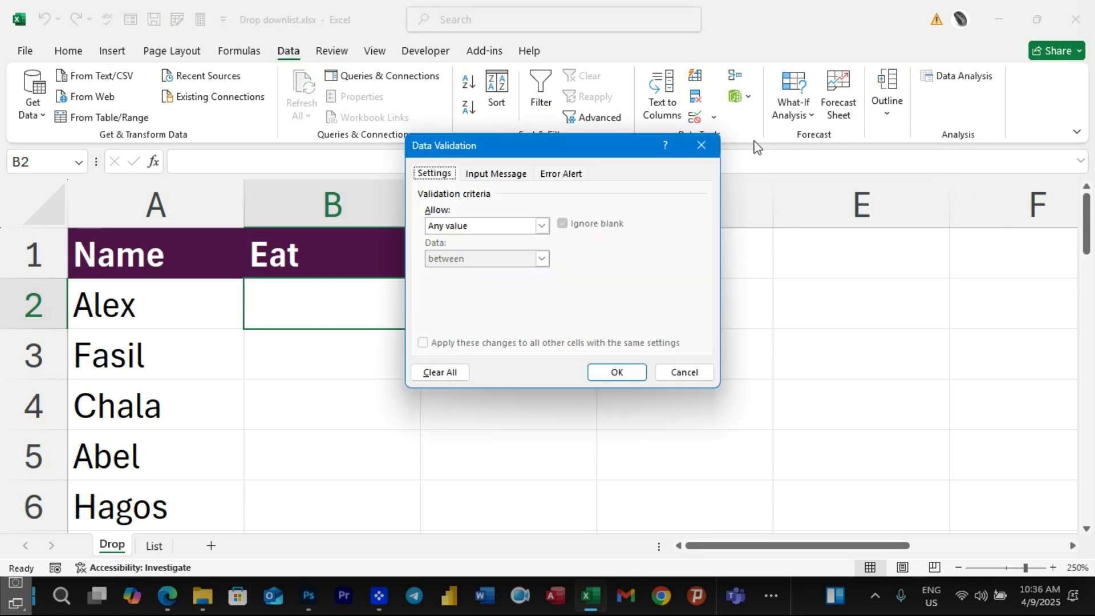
drag(604, 142, 730, 140)
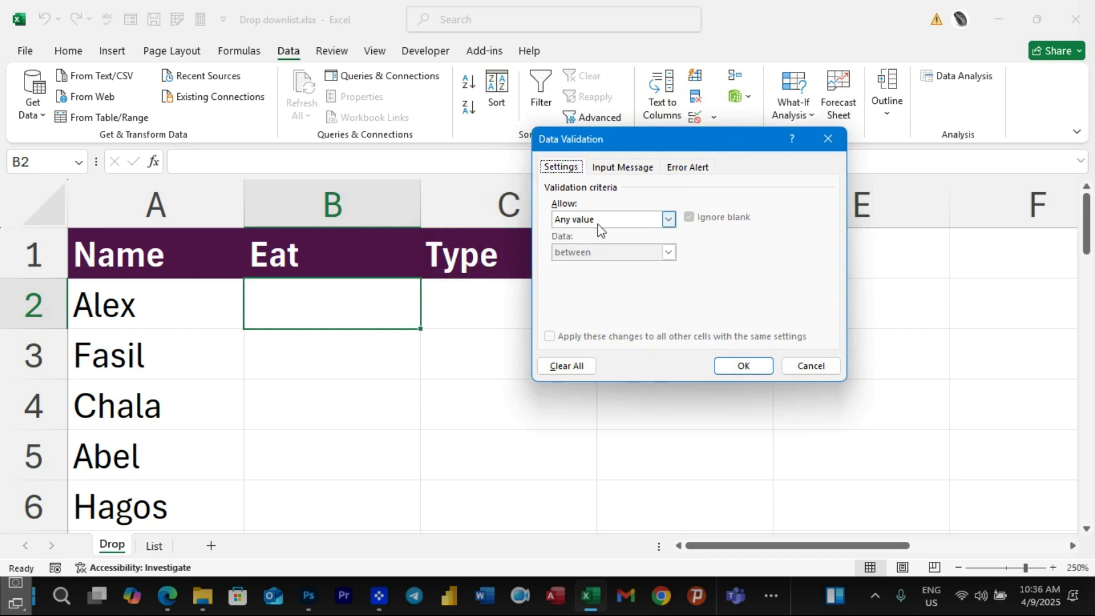
click(667, 219)
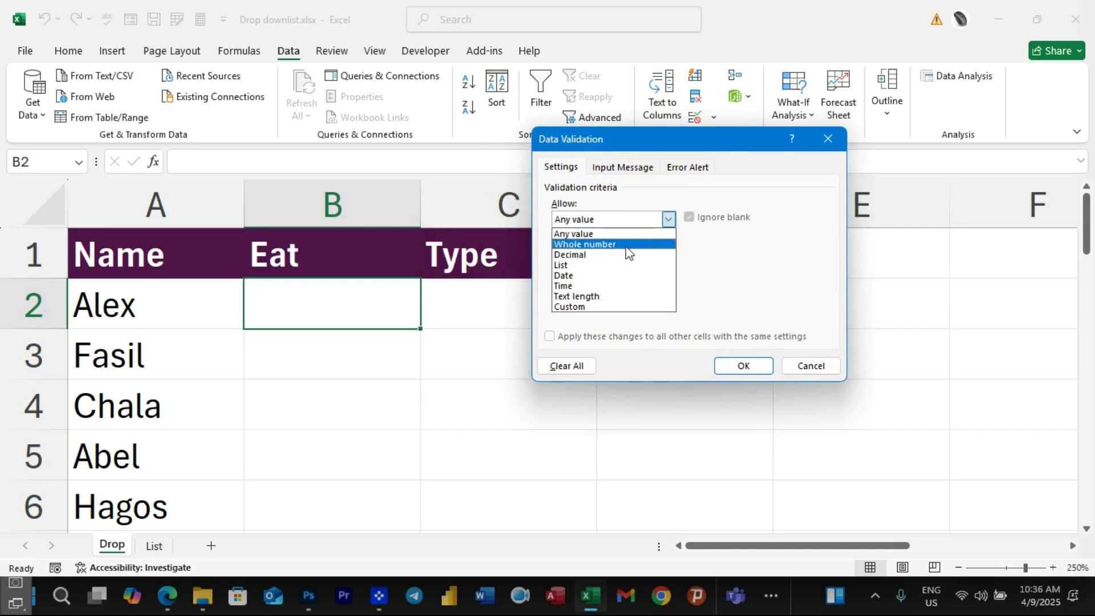
click(569, 265)
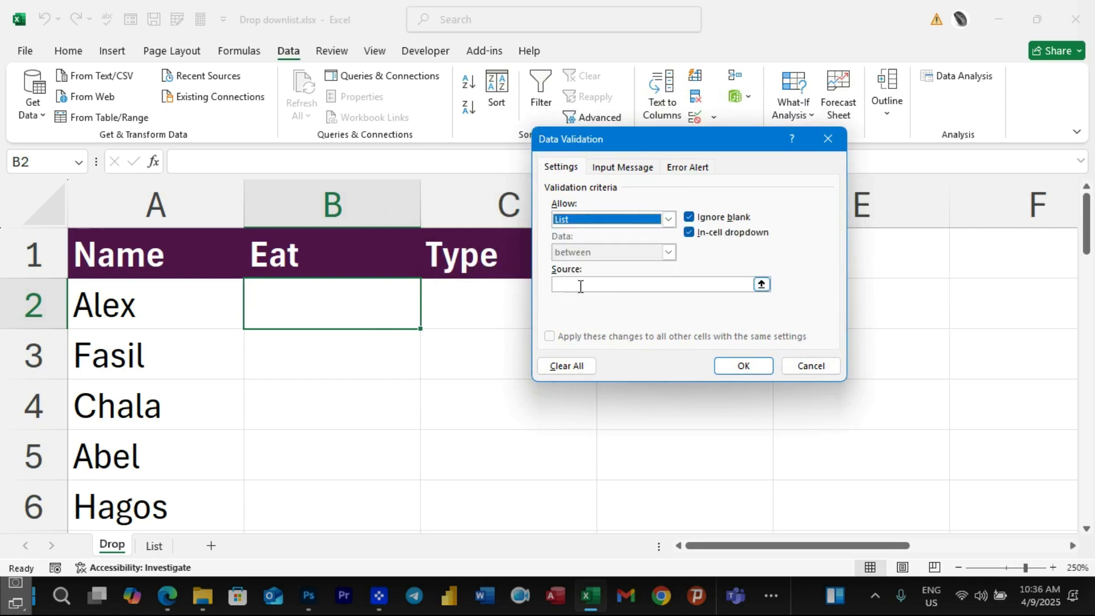
click(580, 286)
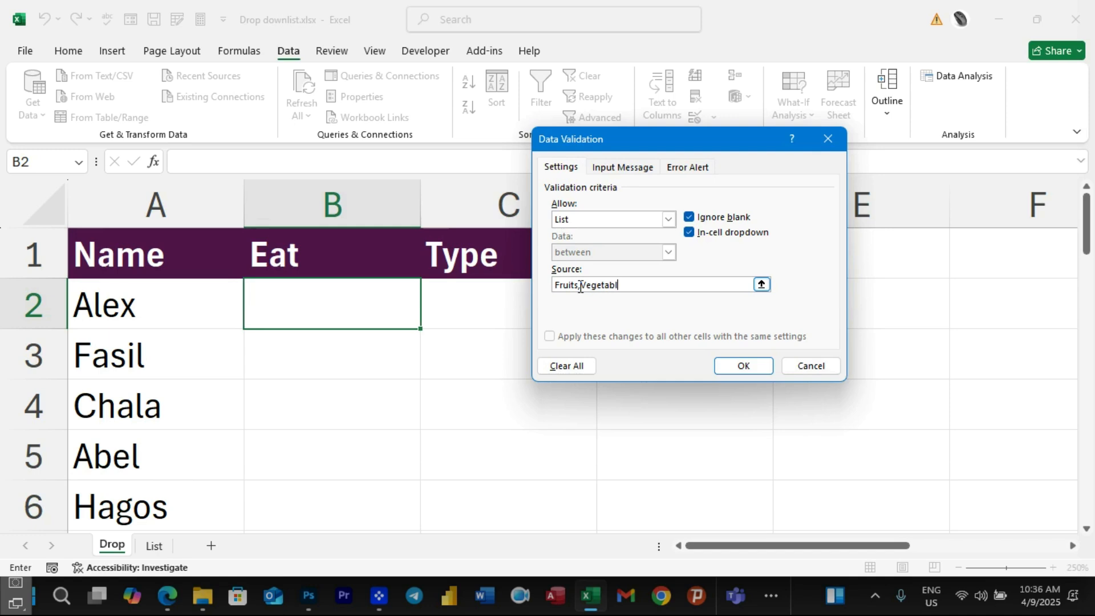
click(674, 284)
click(730, 362)
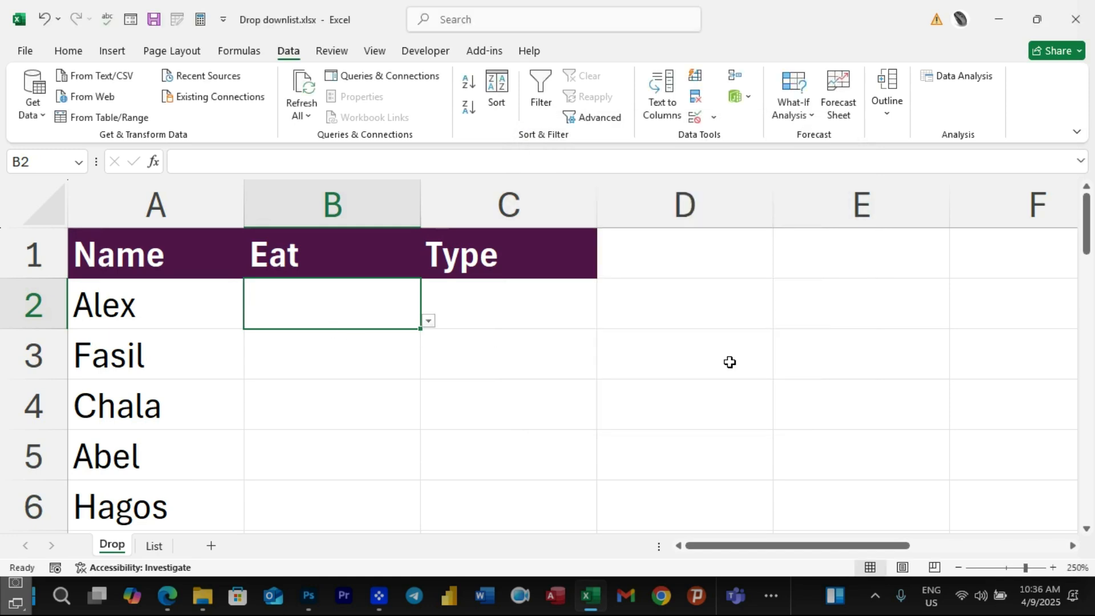
Step: Try the drop-down in cell B2 by choosing Fruits, and clear the cell again
click(427, 322)
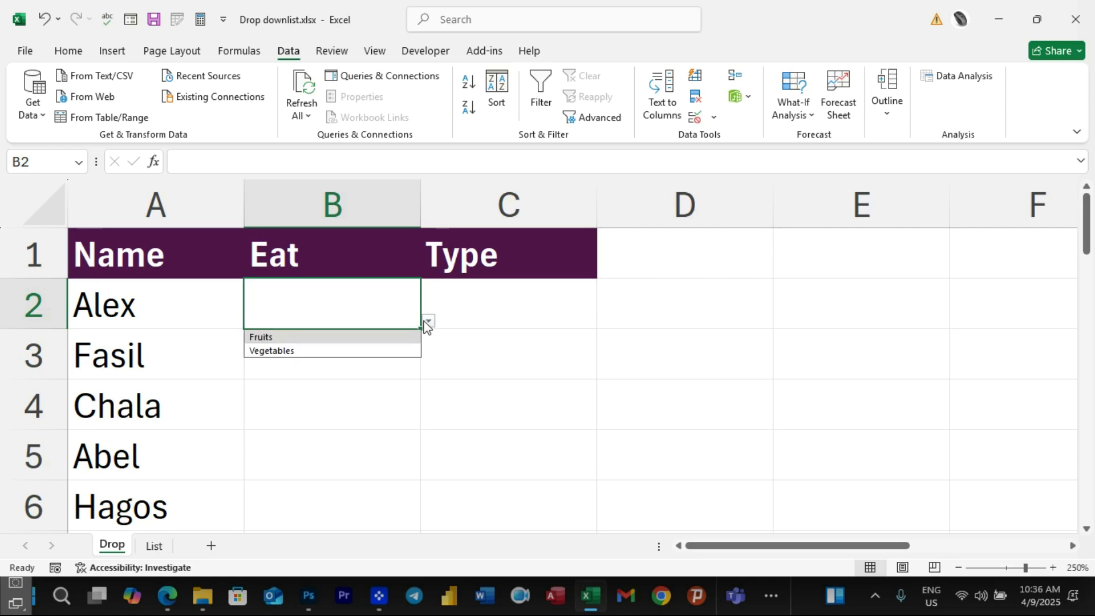
click(283, 337)
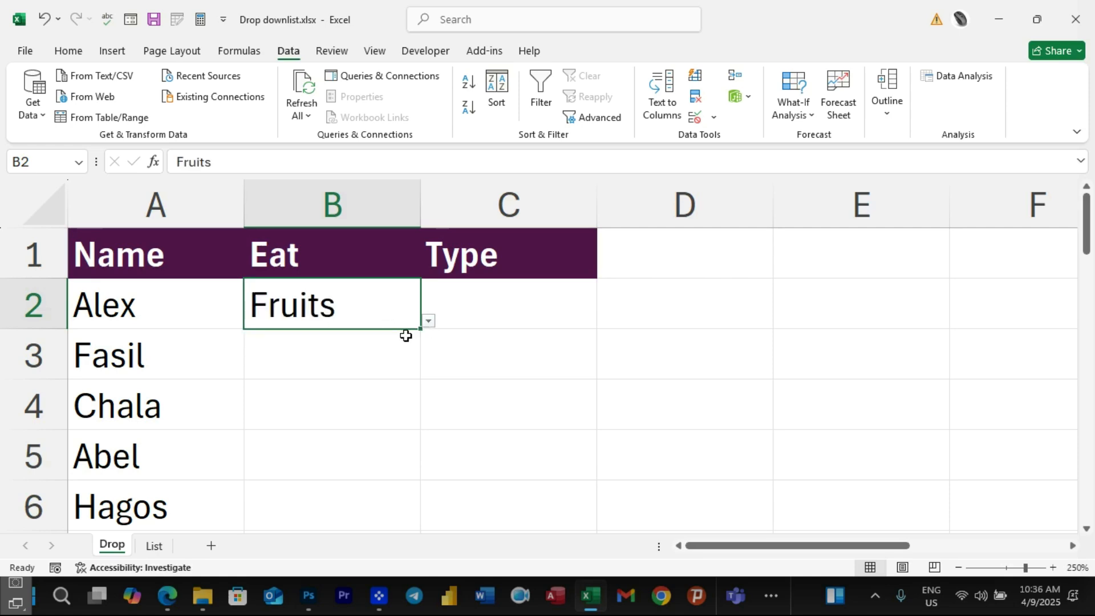
key(Delete)
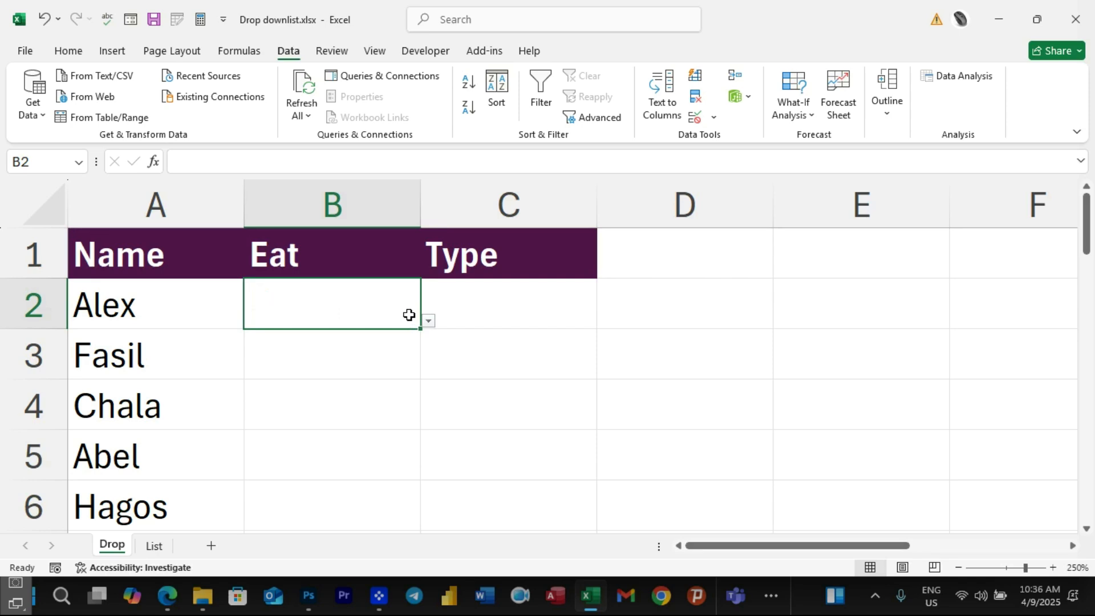
Step: Fill the drop-down from cell B2 down the Eat column through B27
drag(419, 328, 406, 569)
drag(421, 475, 421, 474)
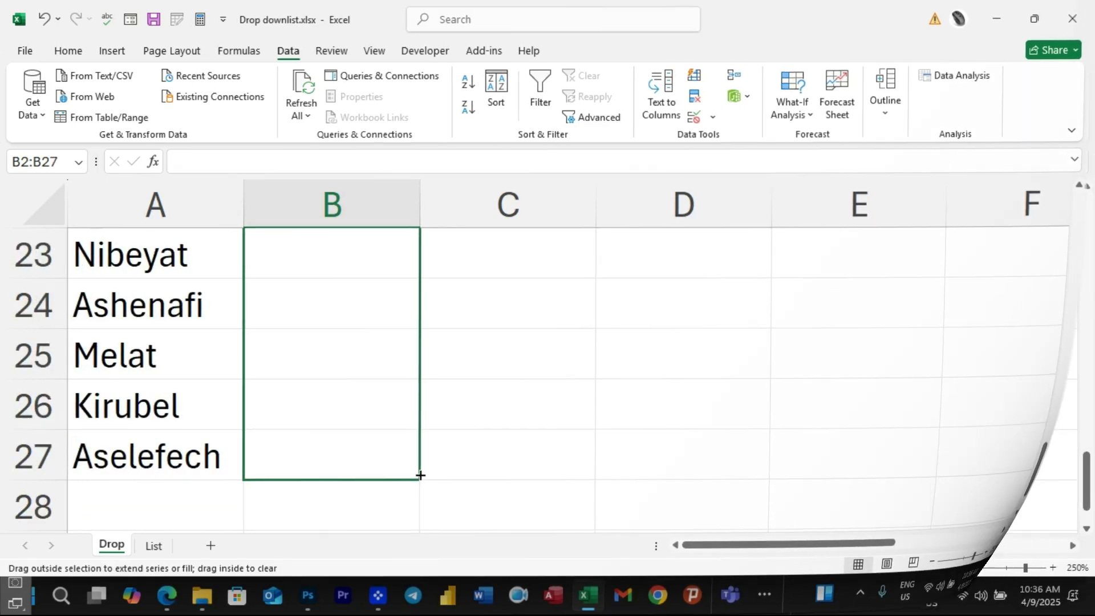
drag(421, 474, 421, 474)
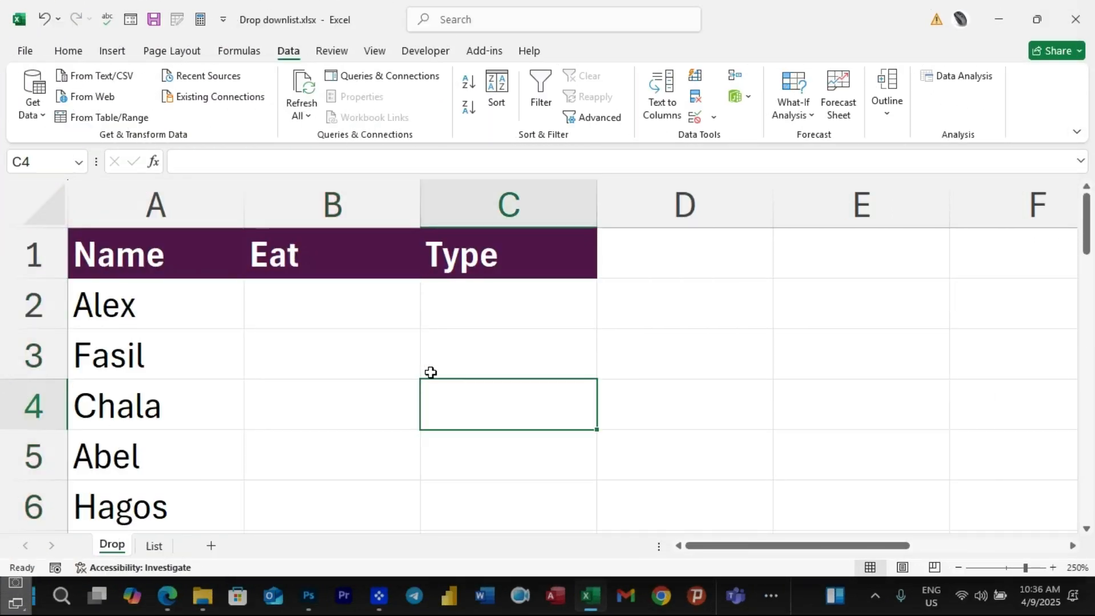
Step: Check the drop-down choices offered in cell B3 without picking one
click(389, 362)
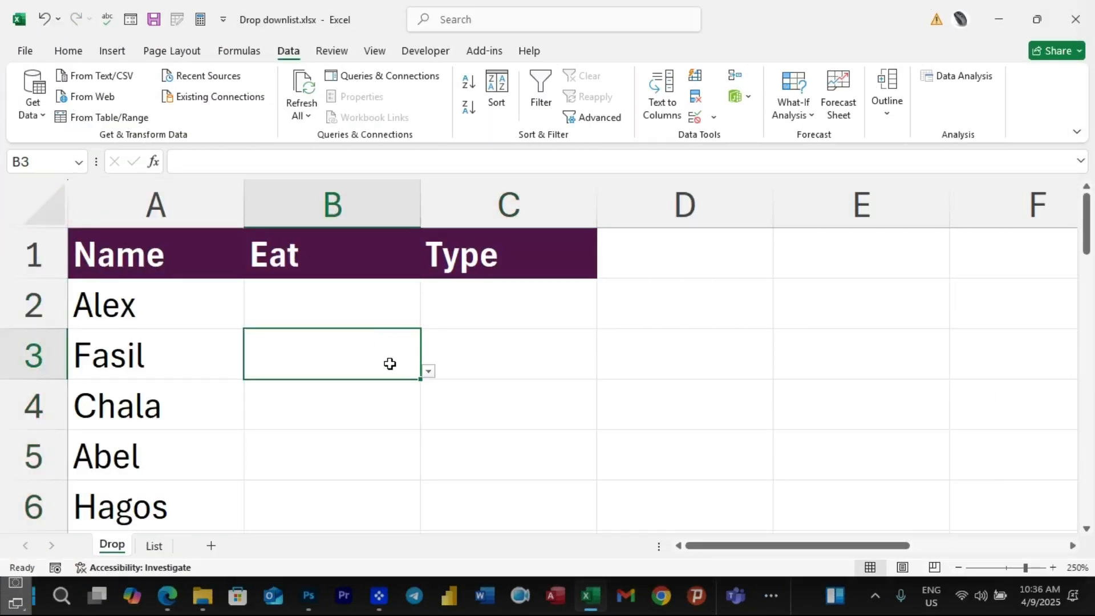
click(428, 373)
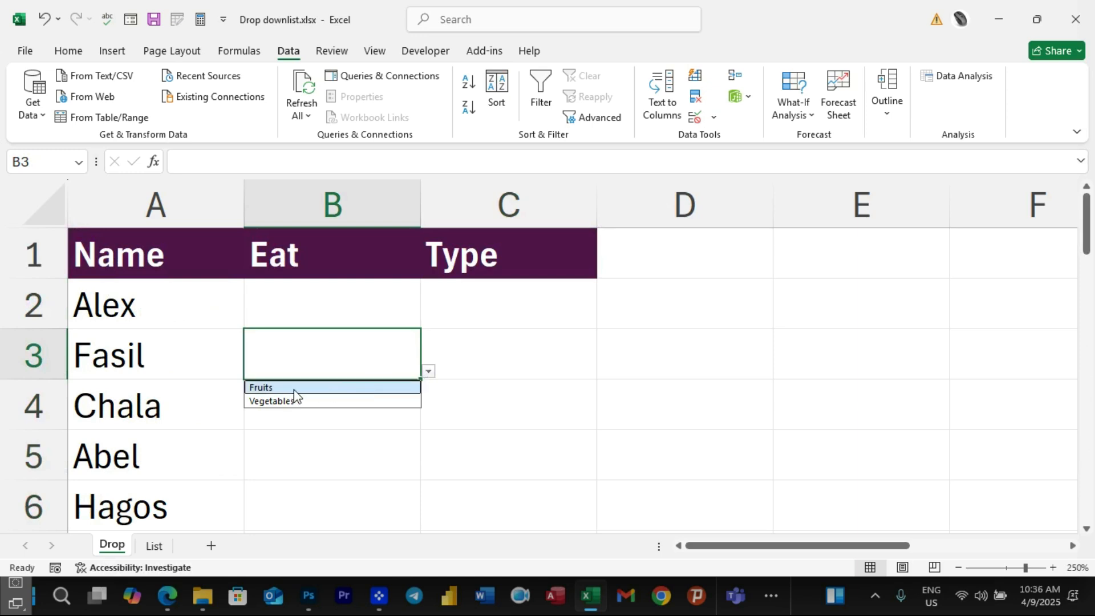
click(533, 411)
Step: Choose Fruits from the drop-down in cell B2
click(372, 288)
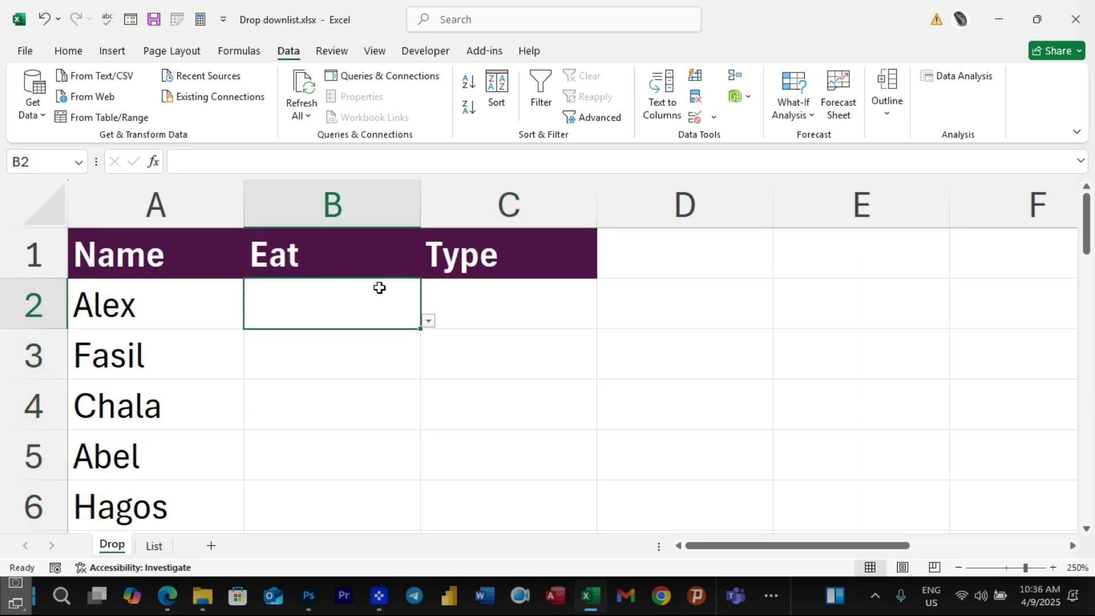
click(429, 321)
click(311, 337)
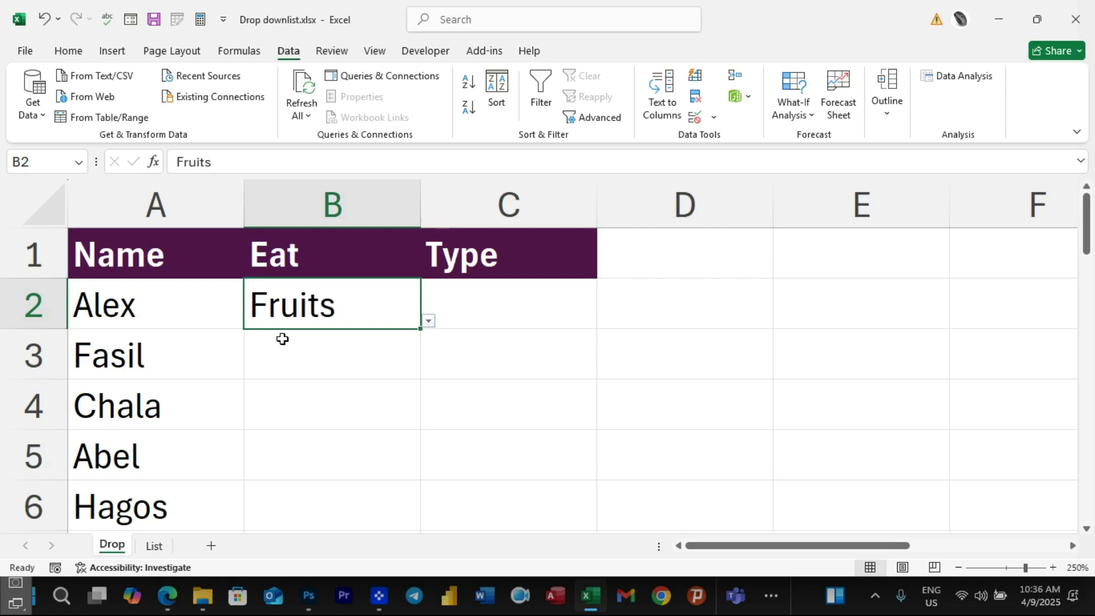
Step: Add list data validation to cell C2 with the source =INDIRECT(B2), and choose Mango from its drop-down
click(517, 313)
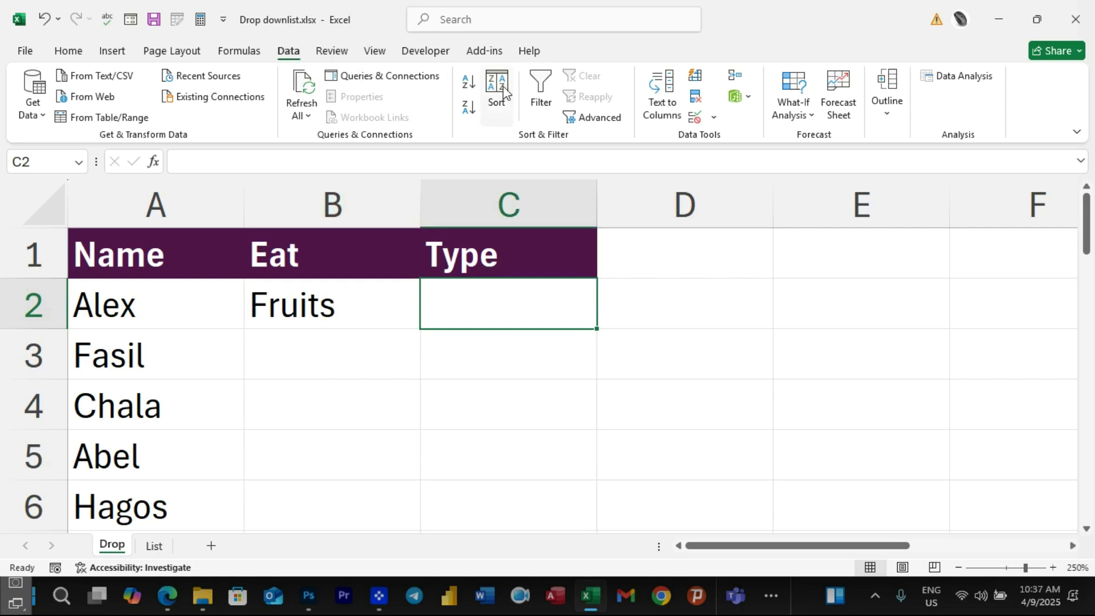
click(713, 120)
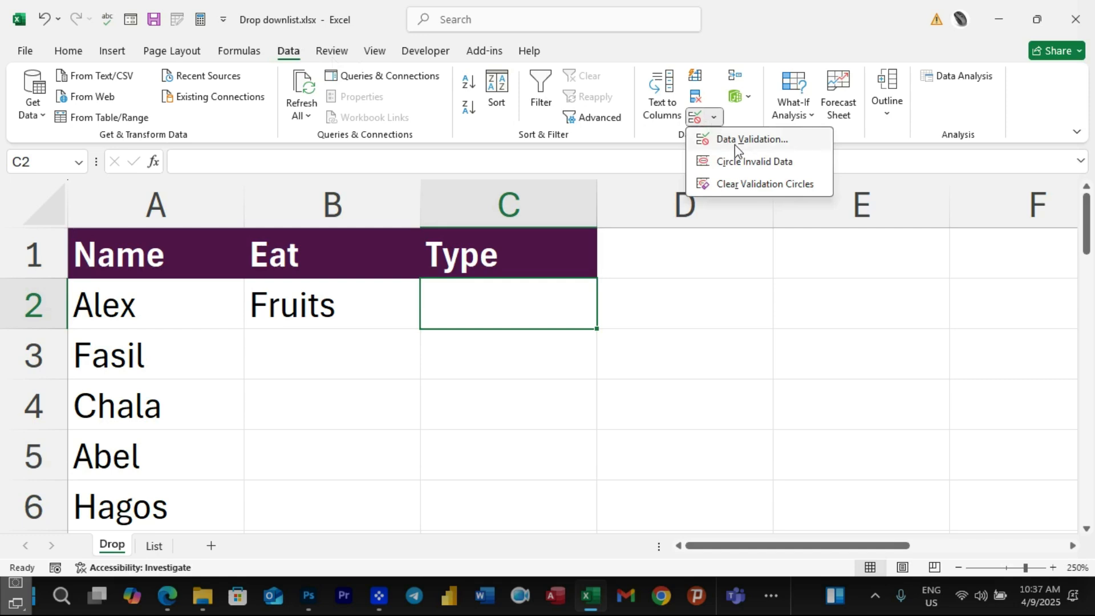
click(751, 144)
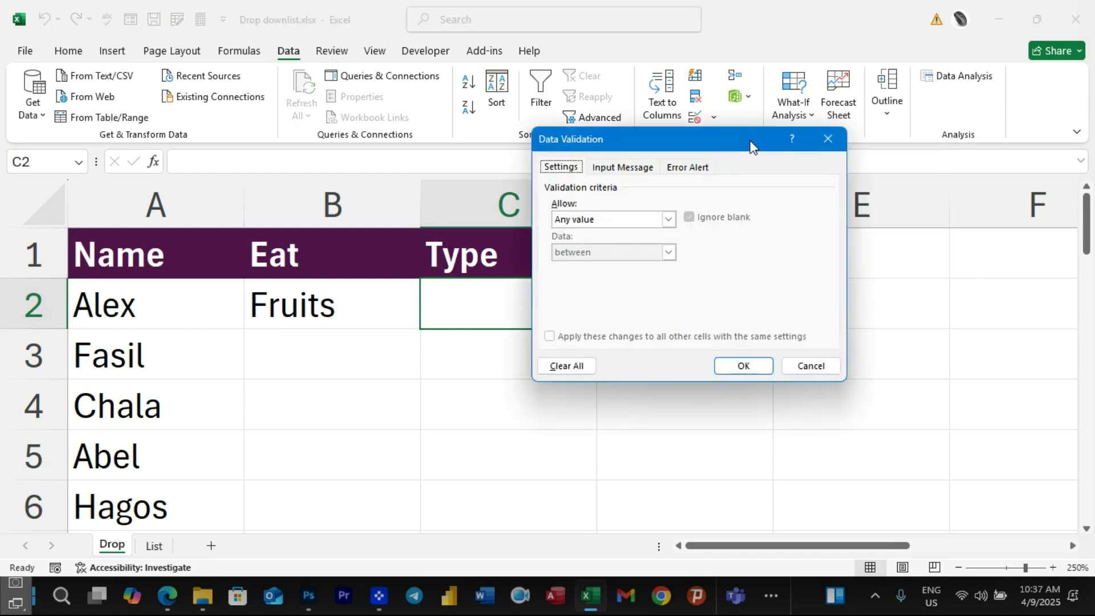
drag(681, 137, 750, 129)
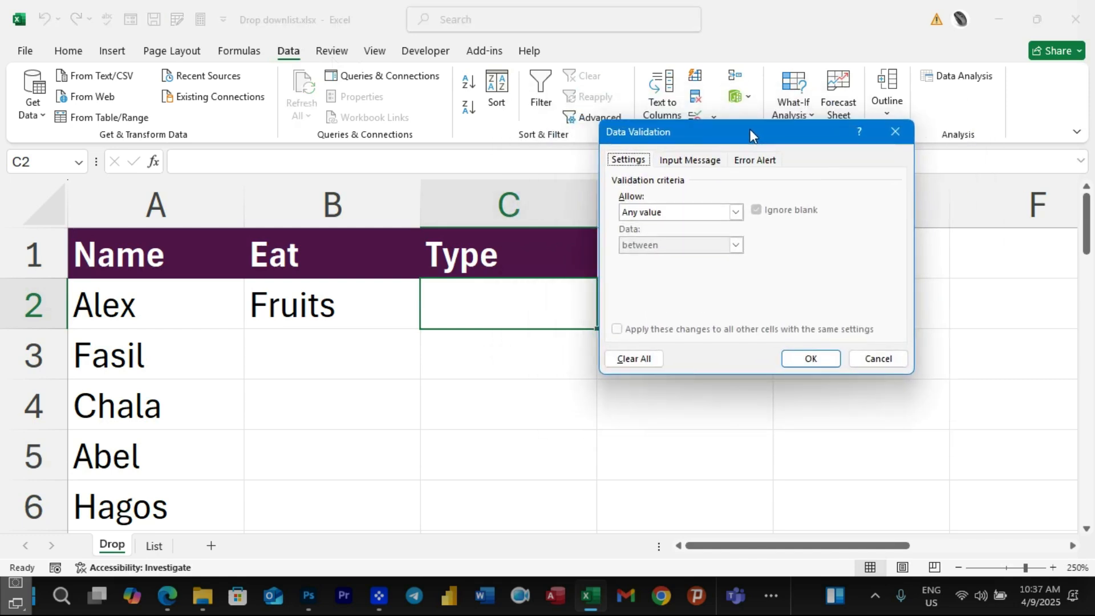
click(736, 213)
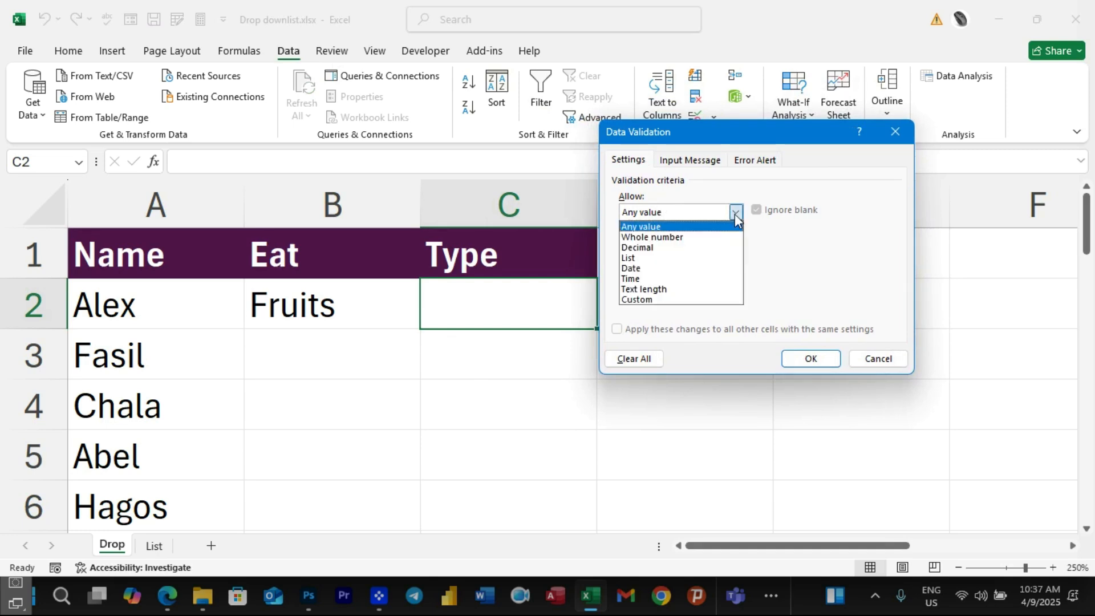
click(632, 258)
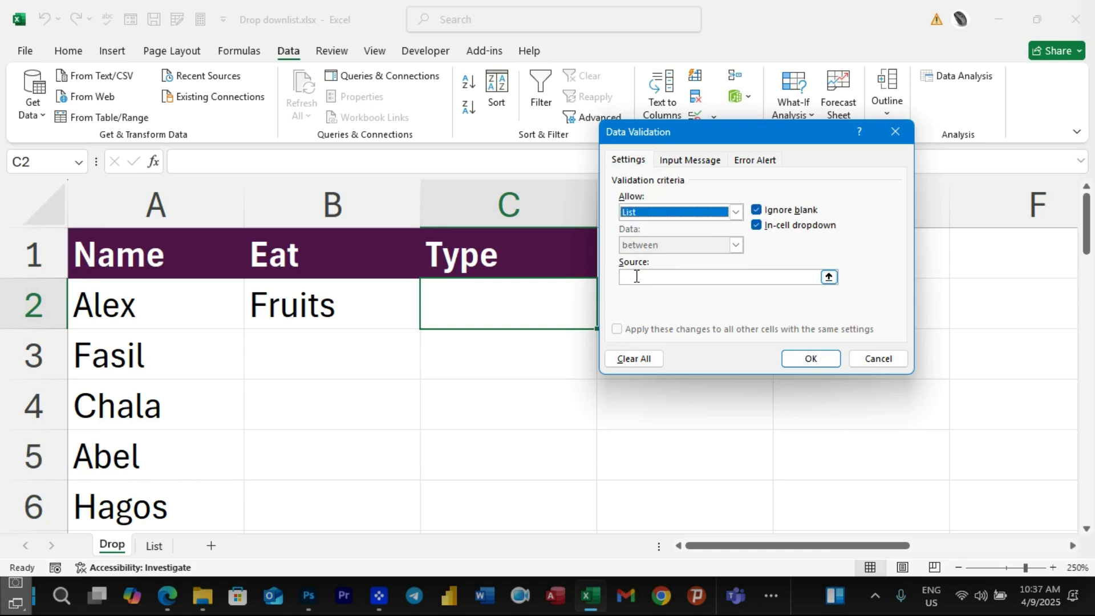
click(636, 277)
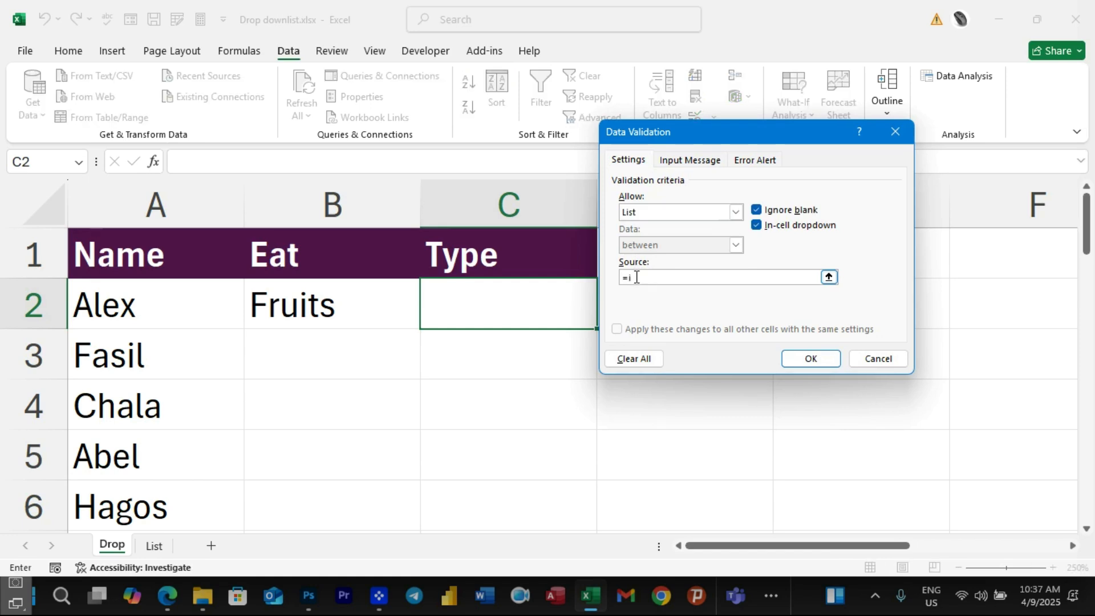
text(=indirect(B2)
click(810, 358)
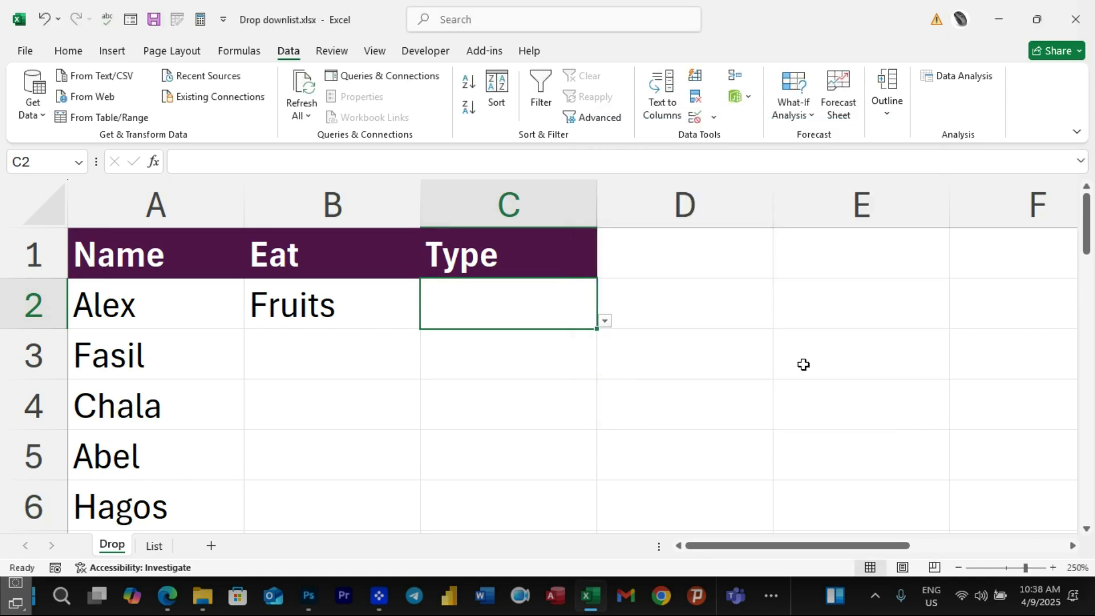
click(605, 322)
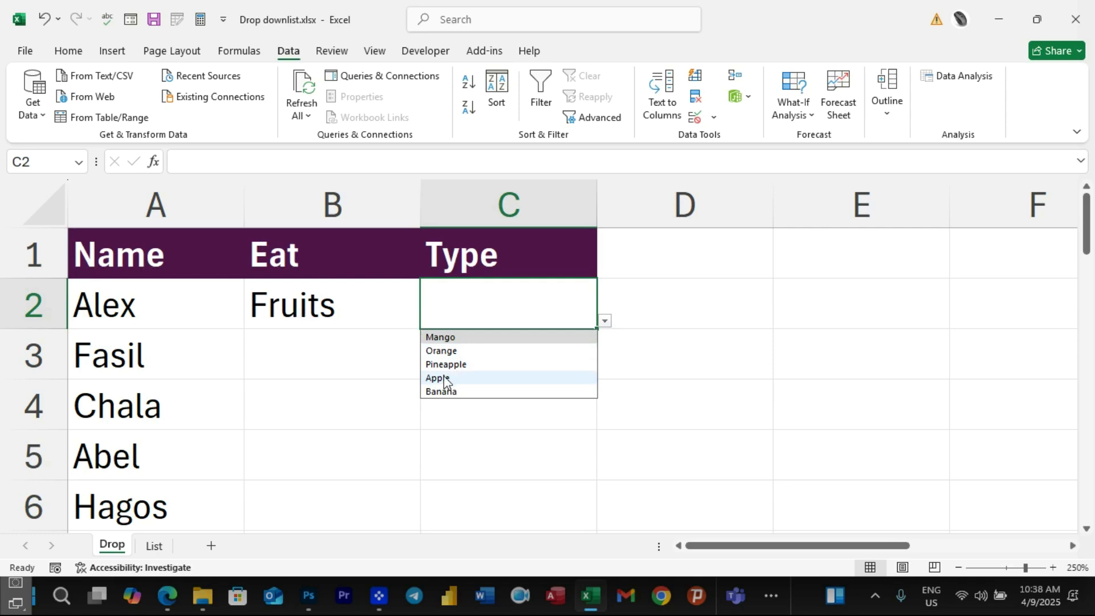
click(460, 340)
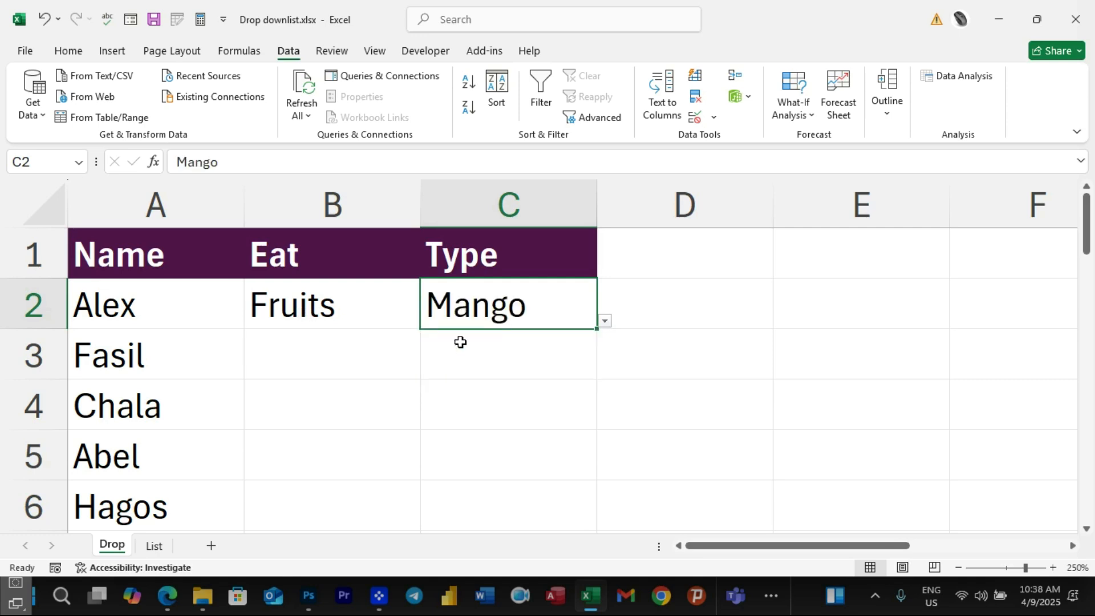
Step: Switch the Eat category in B2 to Vegetables and choose Tomato as the Type in C2
click(380, 318)
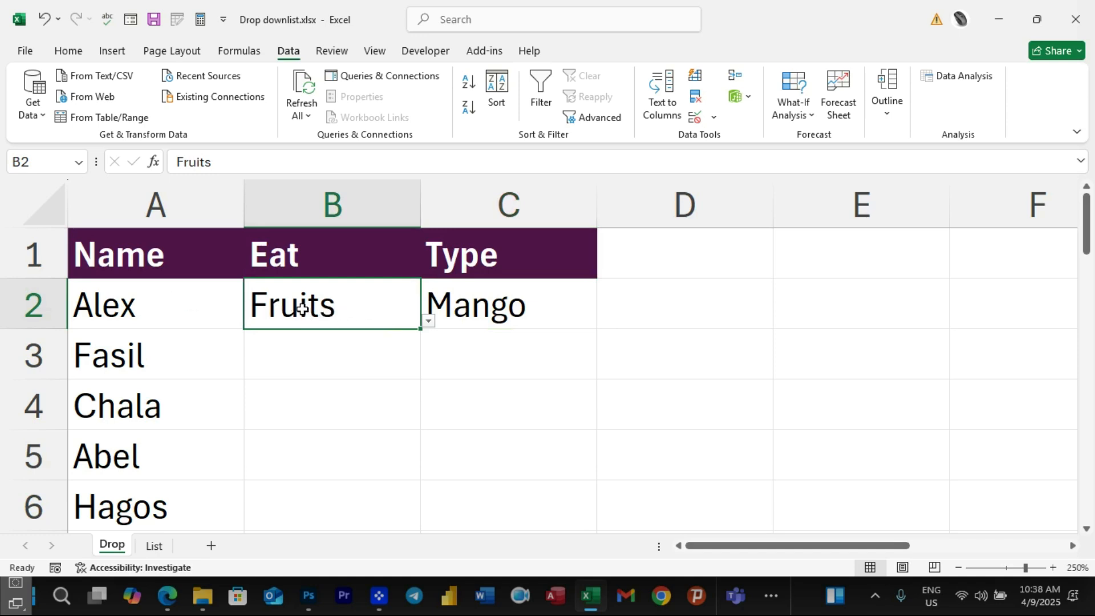
click(429, 322)
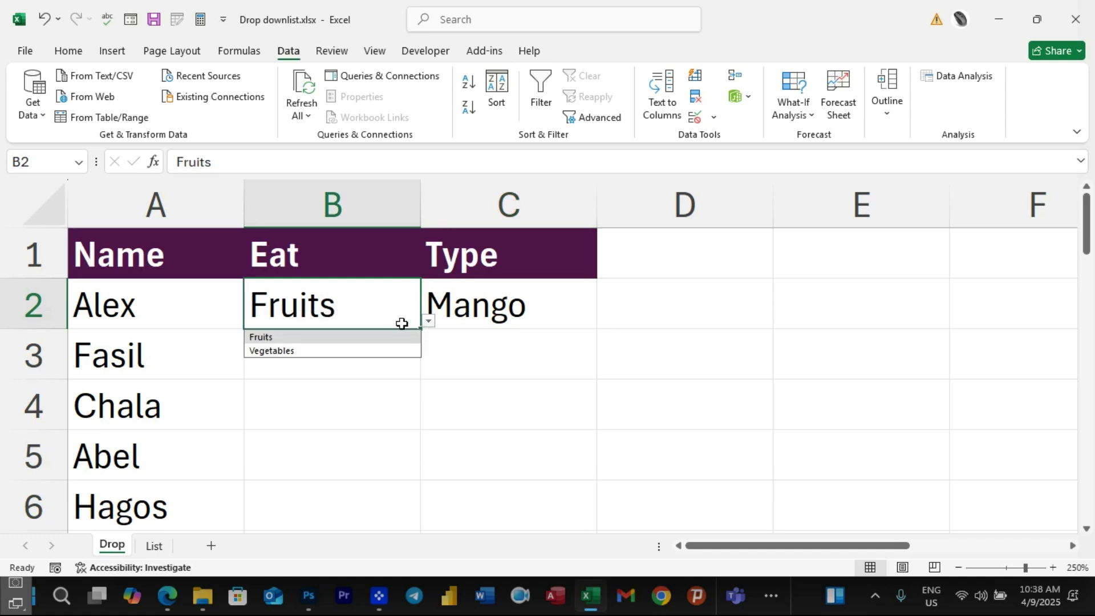
click(291, 352)
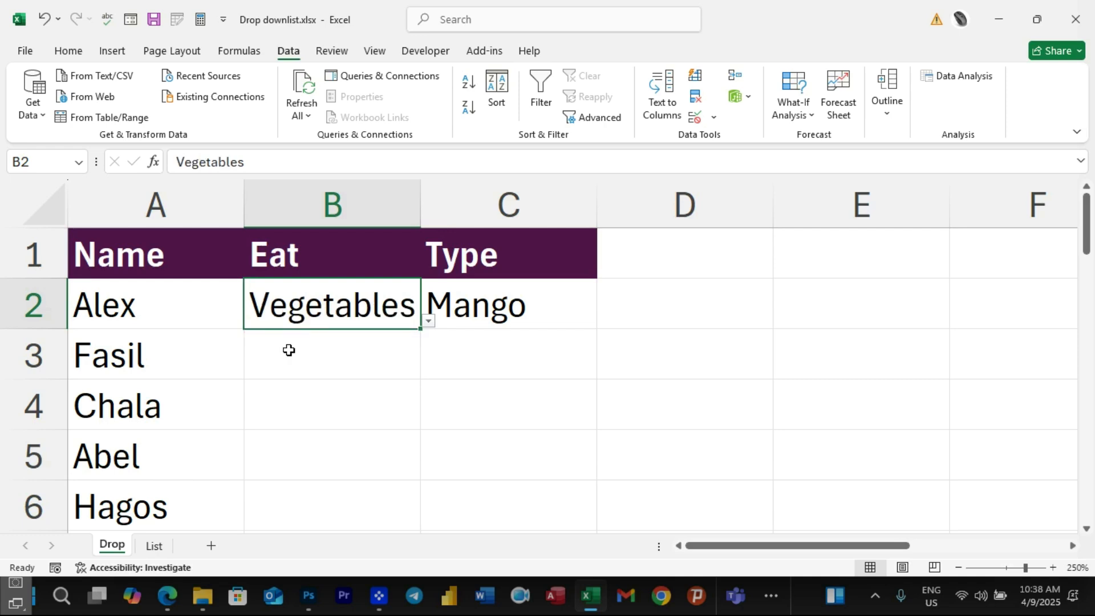
click(534, 311)
click(604, 323)
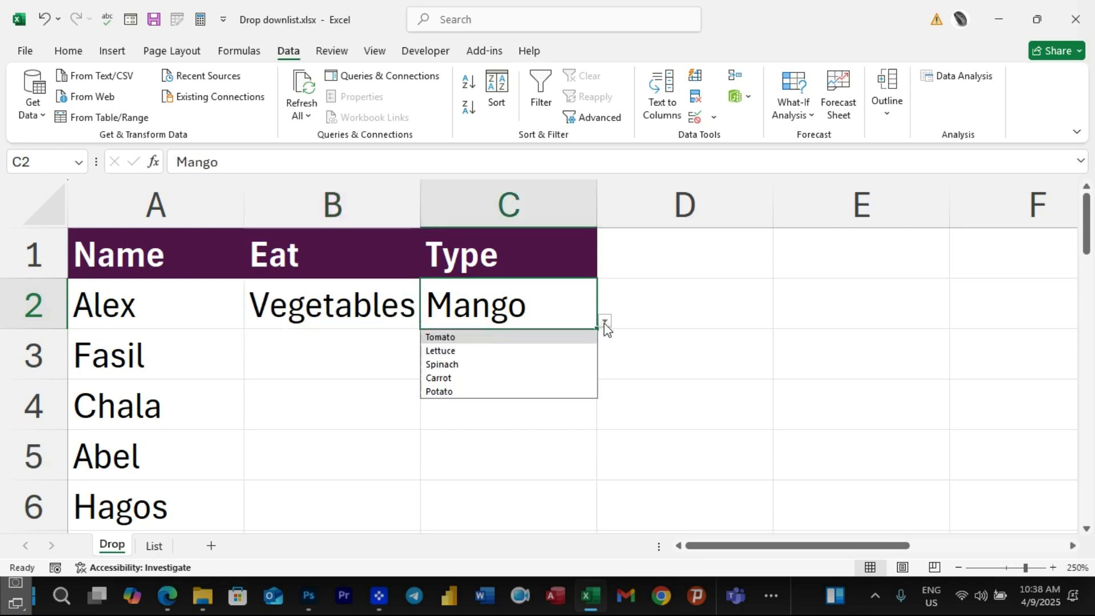
click(440, 340)
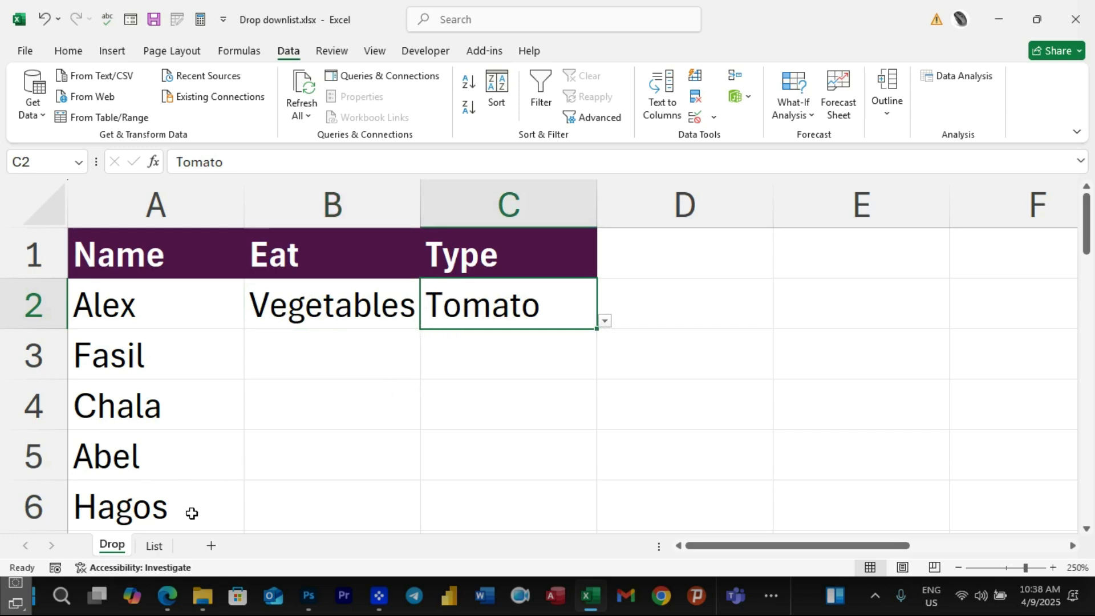
Step: Add Lemon as a new entry in cell C7, directly below Banana in the Fruits table on the List sheet
click(155, 547)
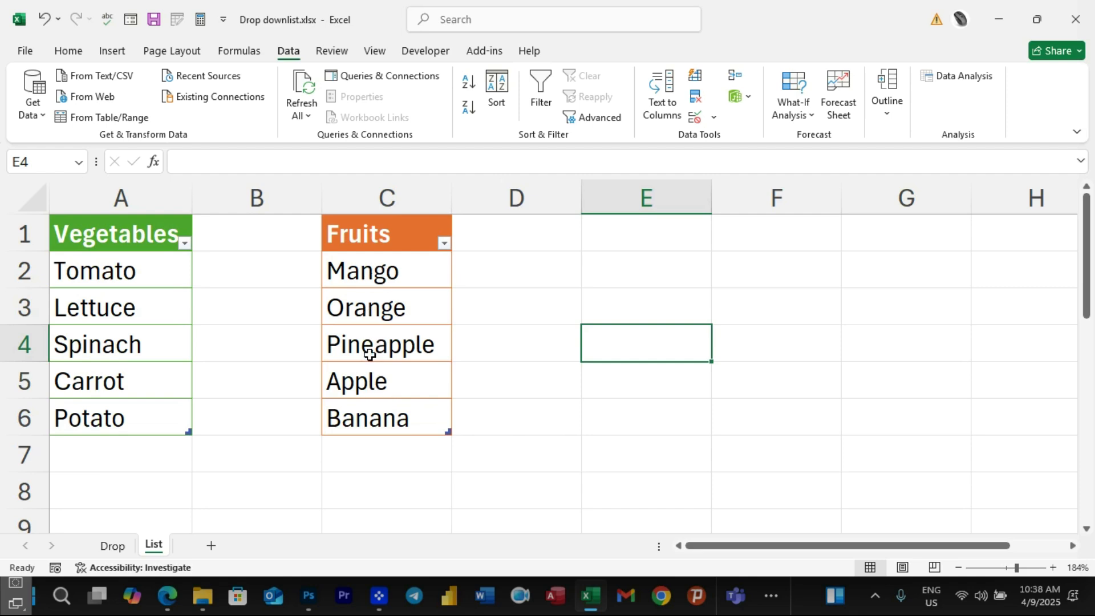
click(358, 452)
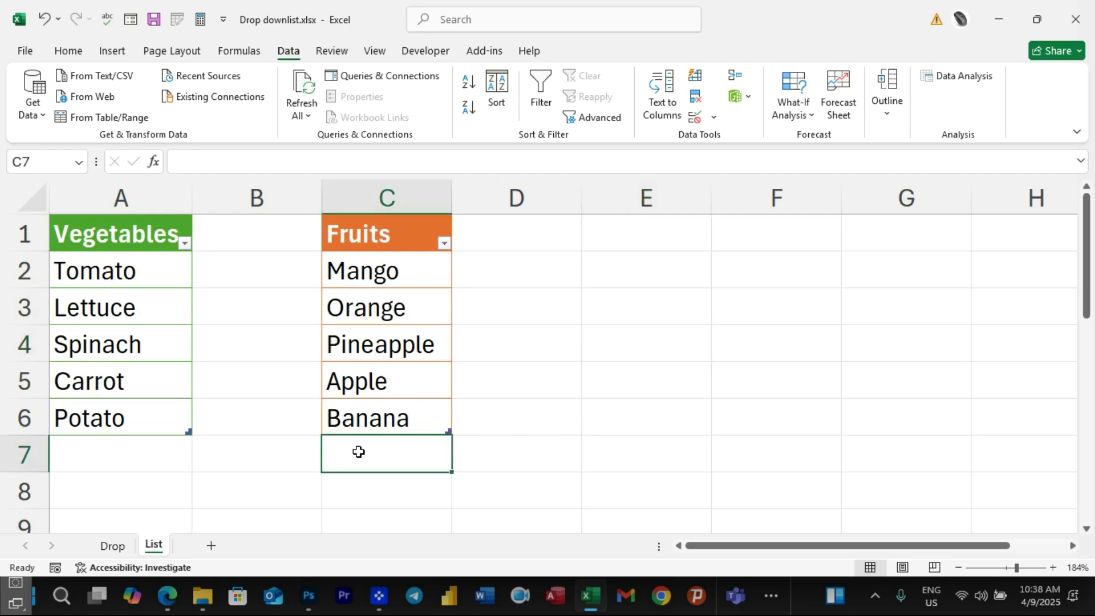
text(Lemon)
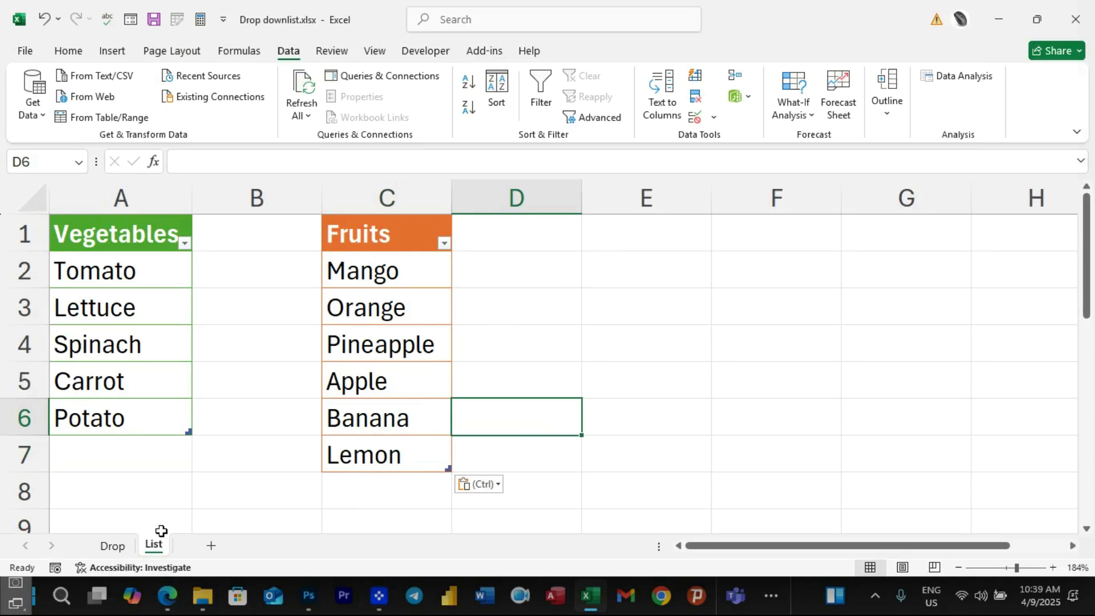
Step: On the Drop sheet, switch the Eat category in B2 to Fruits and choose Lemon as the Type in C2
click(116, 549)
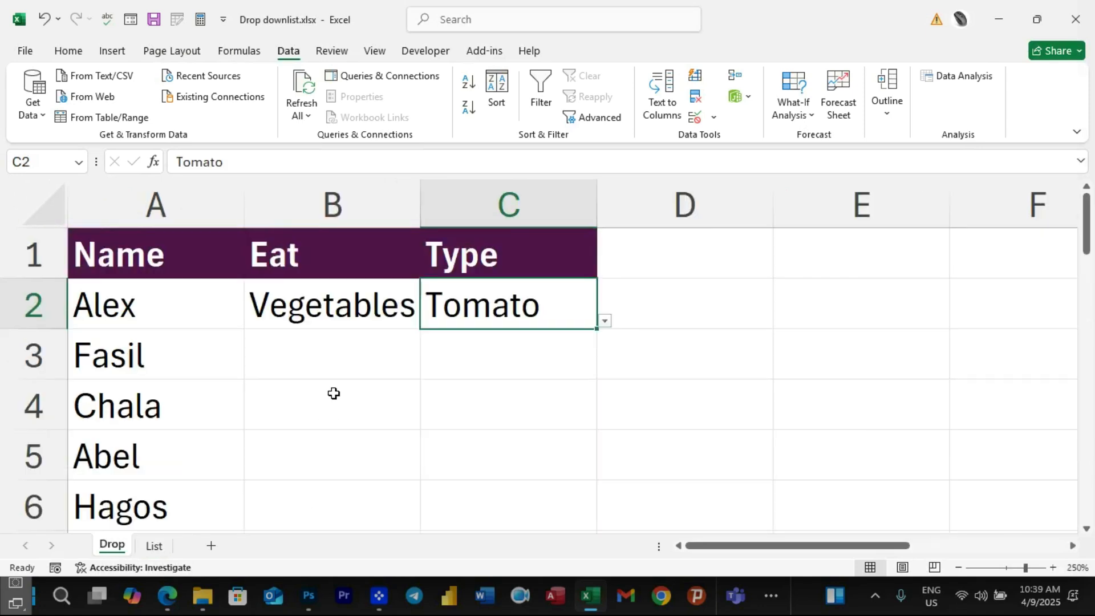
click(390, 301)
click(428, 323)
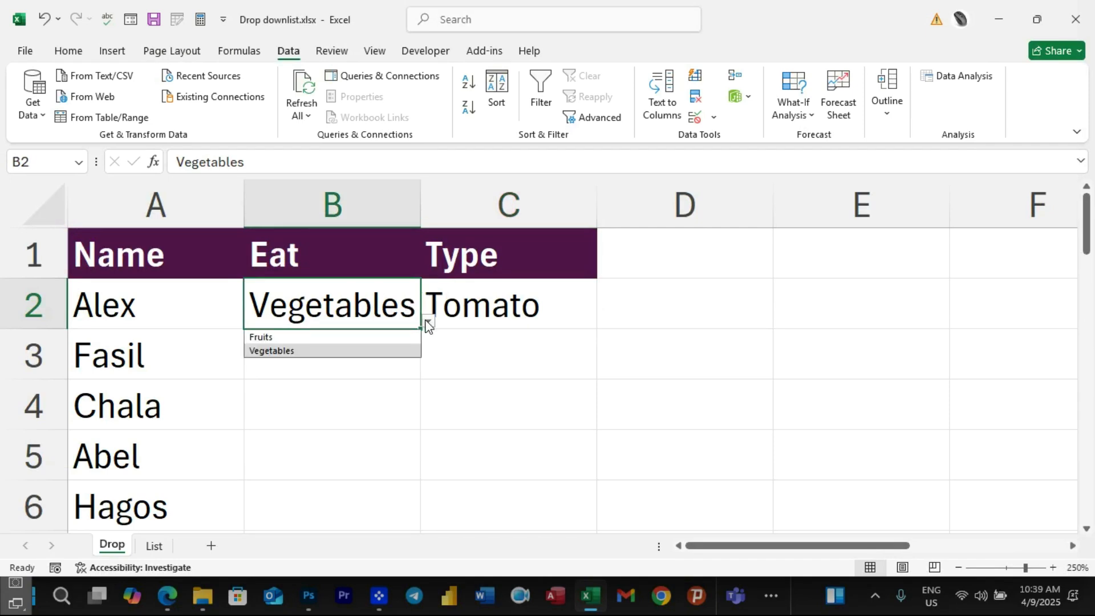
click(292, 337)
click(573, 318)
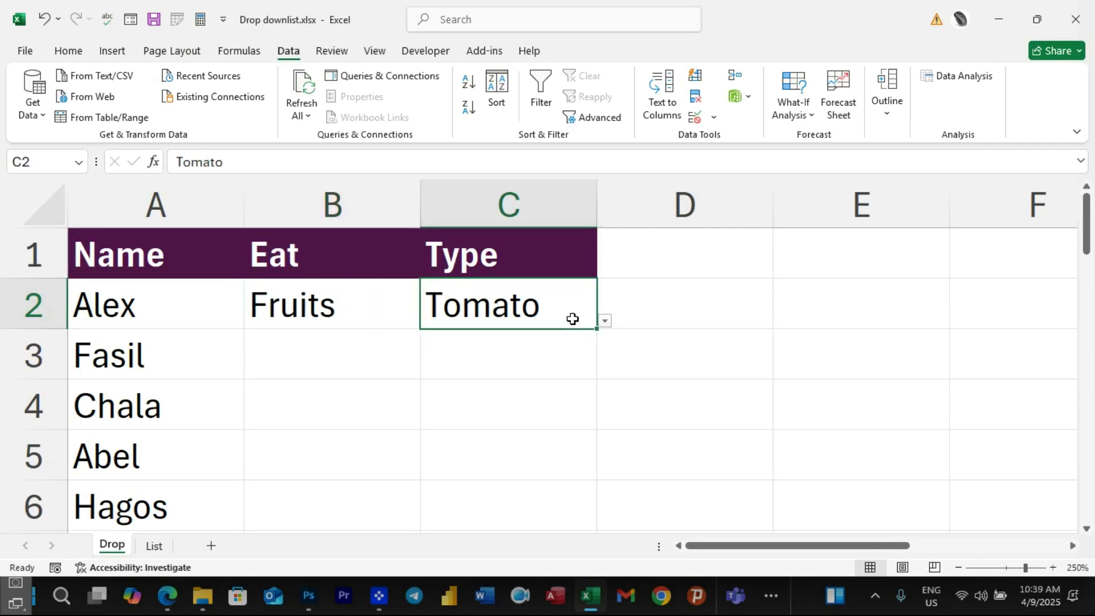
click(604, 321)
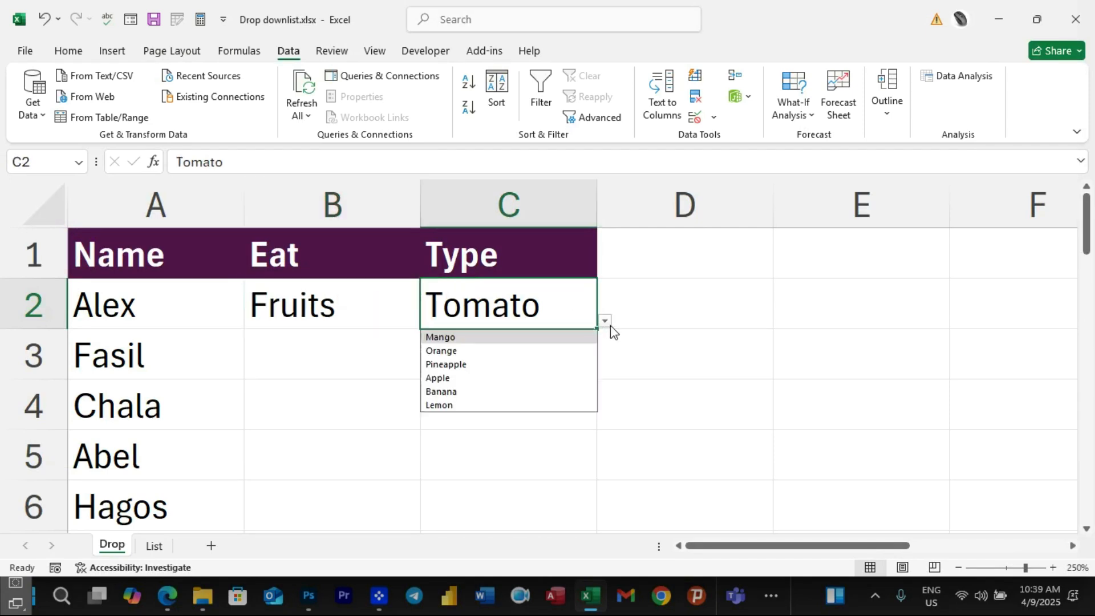
click(440, 405)
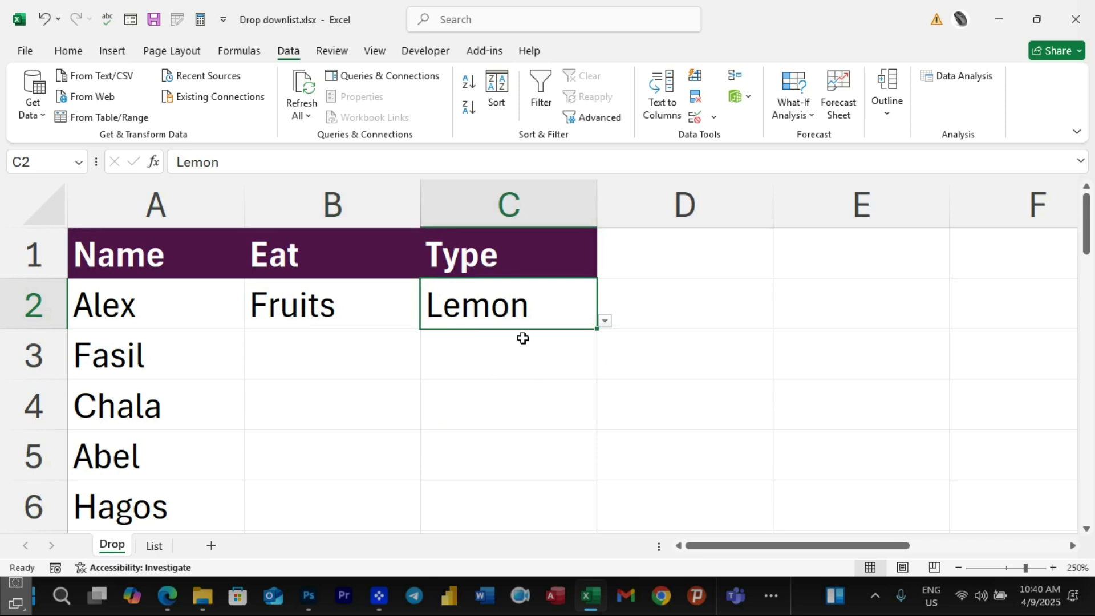
Step: Add Onion as a new entry in cell A7, directly below Potato in the Vegetables table on the List sheet
click(379, 313)
click(154, 546)
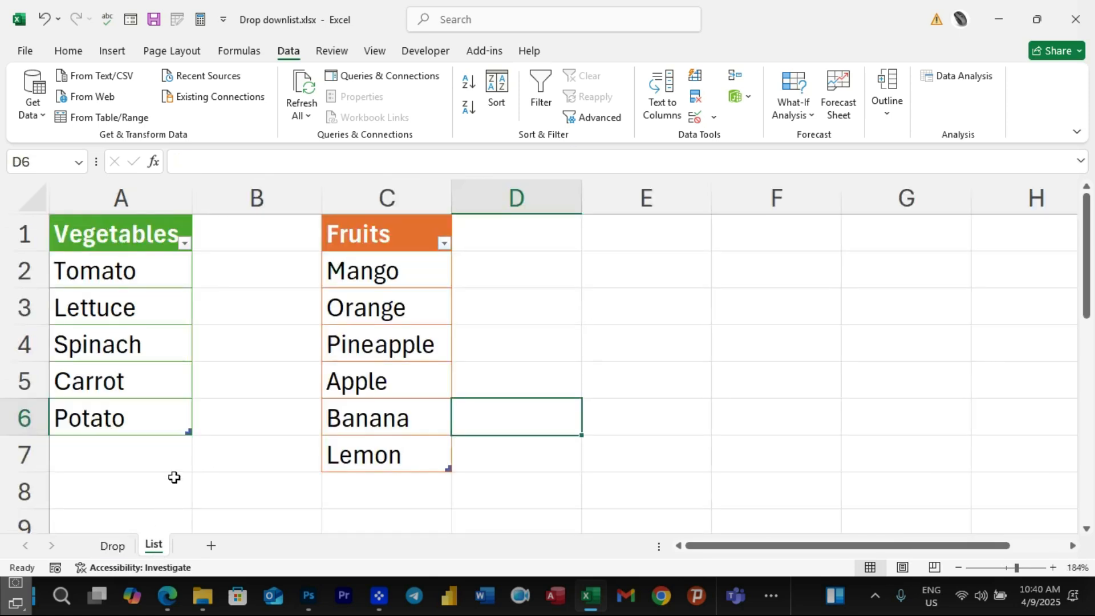
click(96, 452)
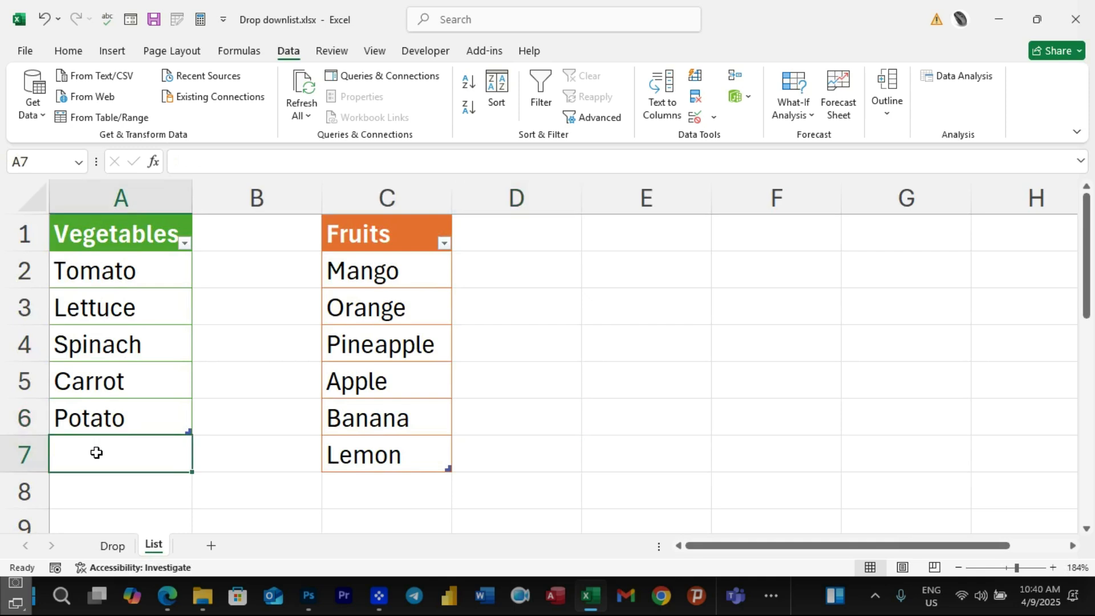
text(Onion)
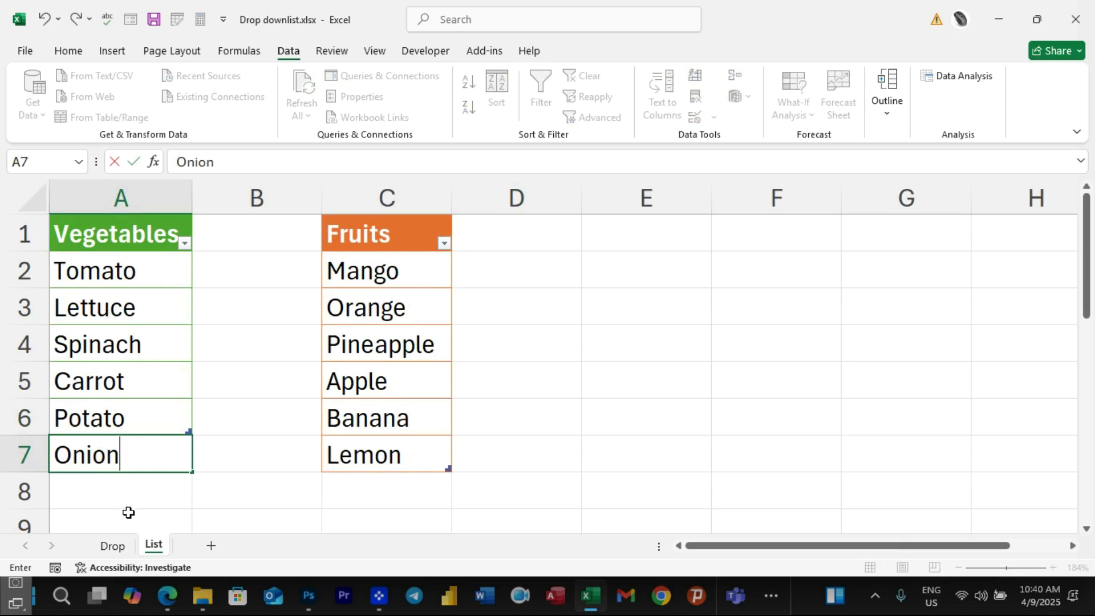
Step: On the Drop sheet, switch B2 to Vegetables and choose Onion from the drop-down in C2
click(113, 546)
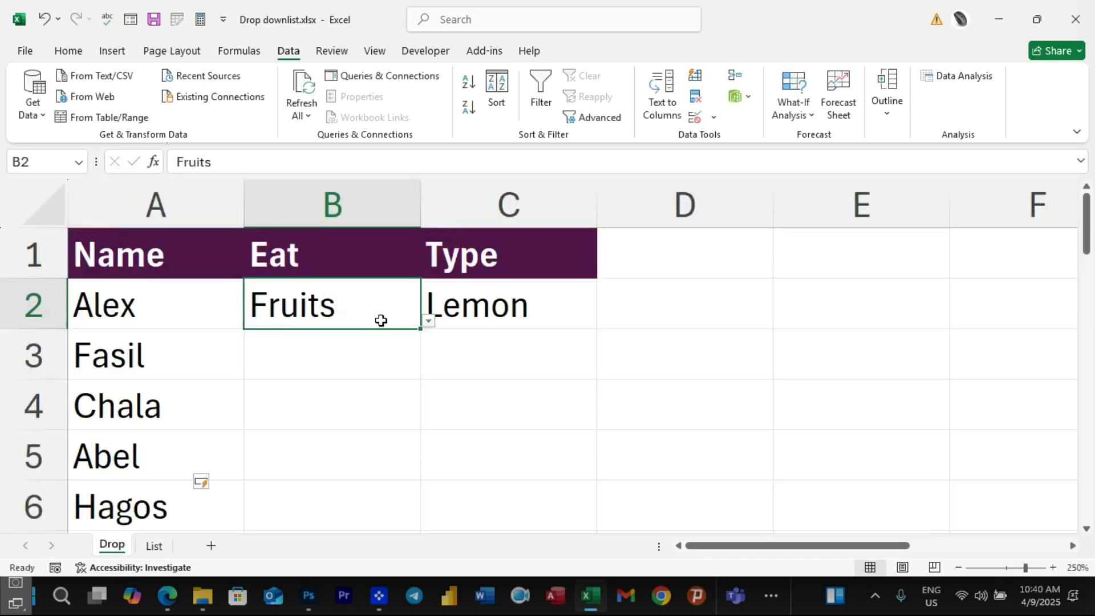
click(429, 322)
click(307, 350)
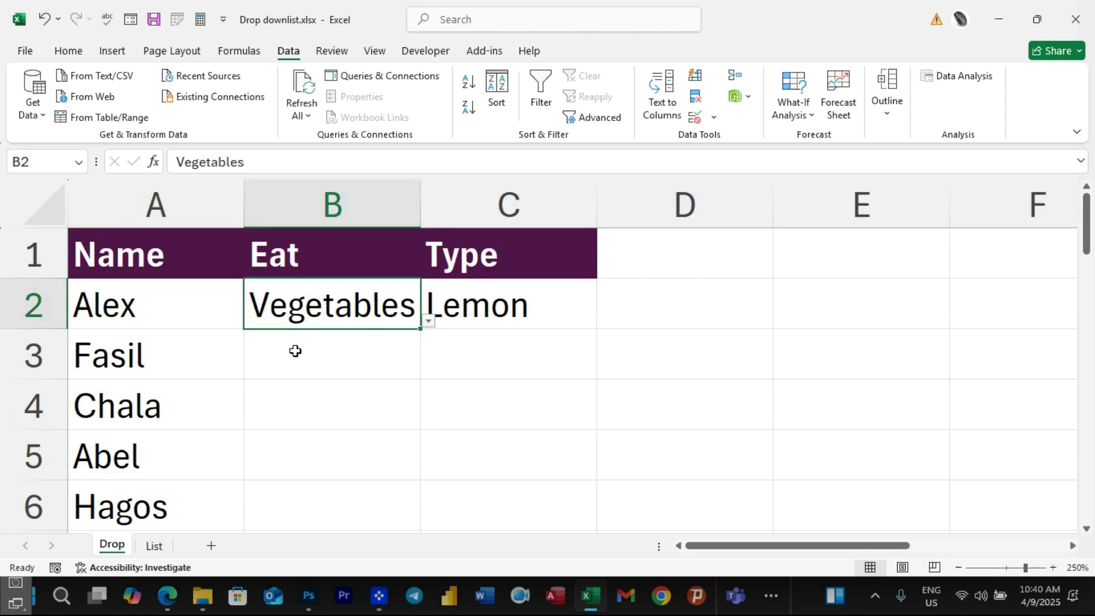
click(508, 308)
click(605, 321)
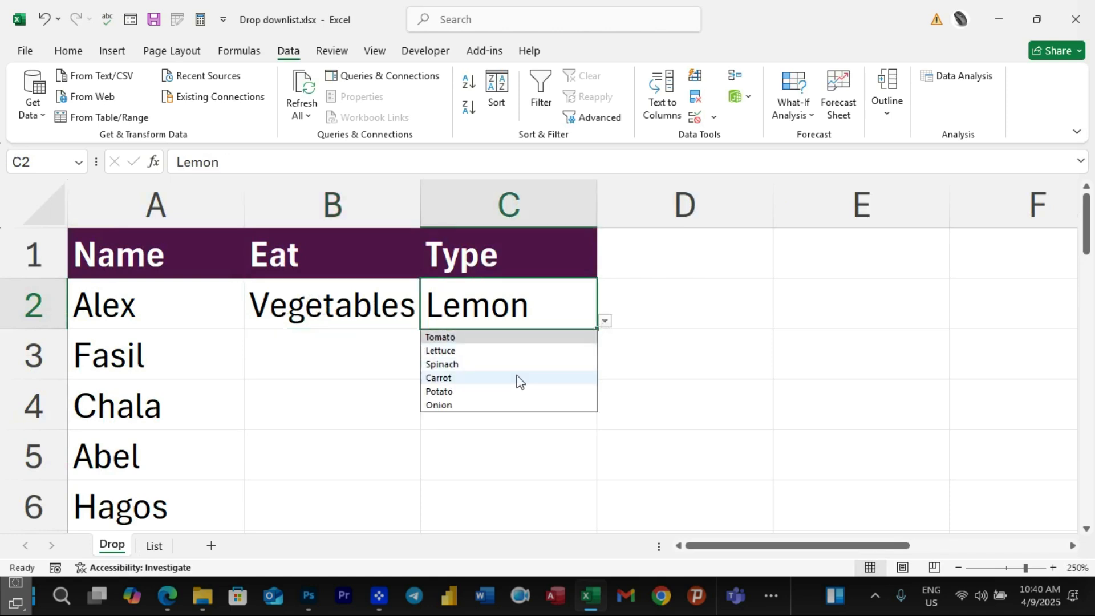
click(448, 406)
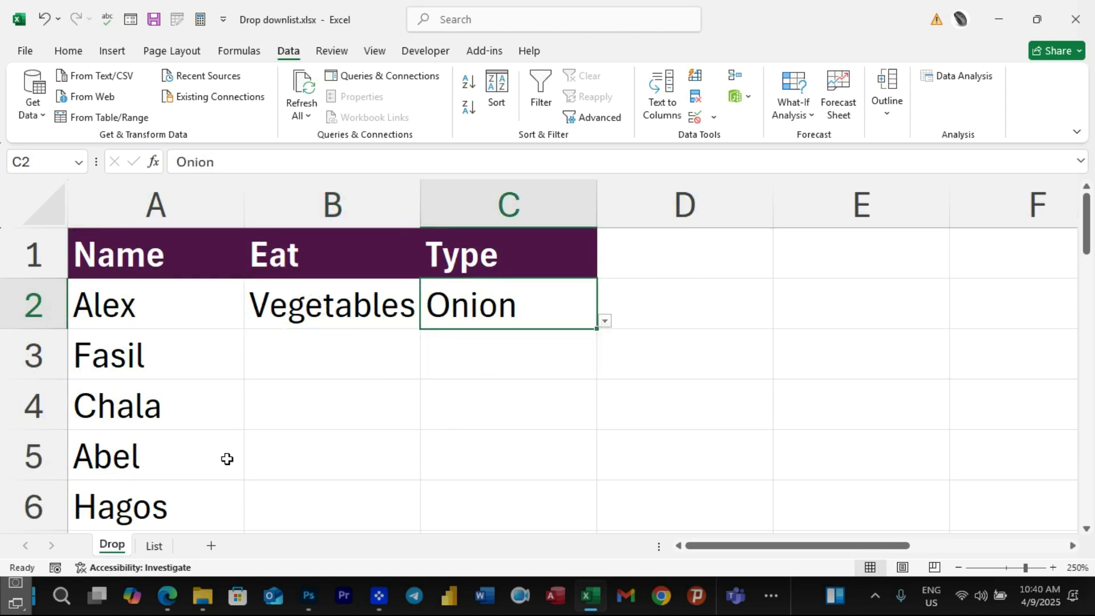
Step: Clear the Apple and Pineapple entries from the Fruits table on the List sheet, leaving their cells in place
click(161, 547)
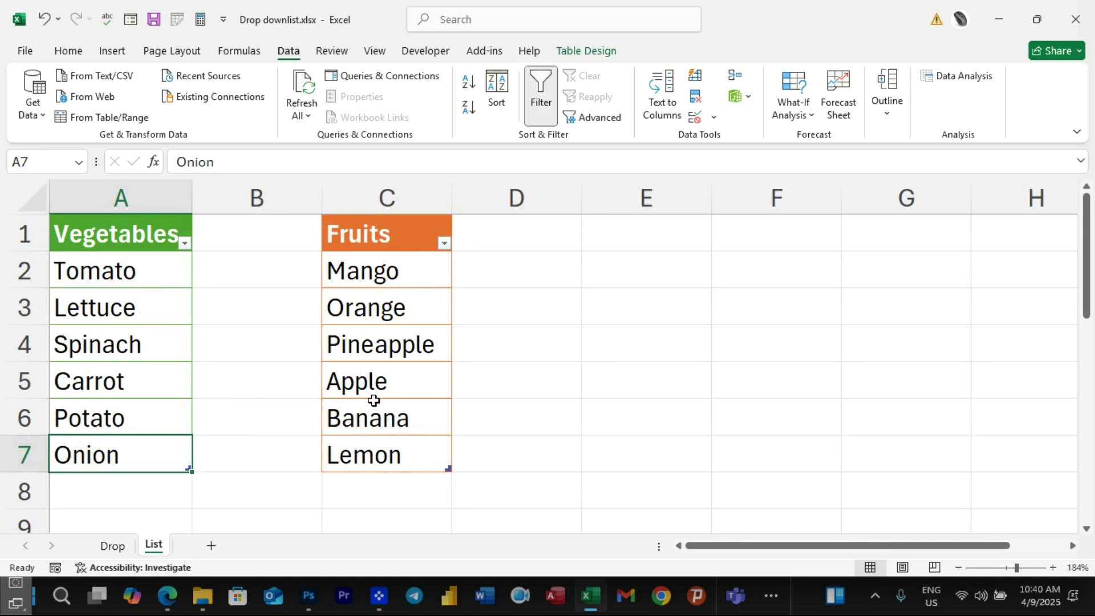
click(378, 383)
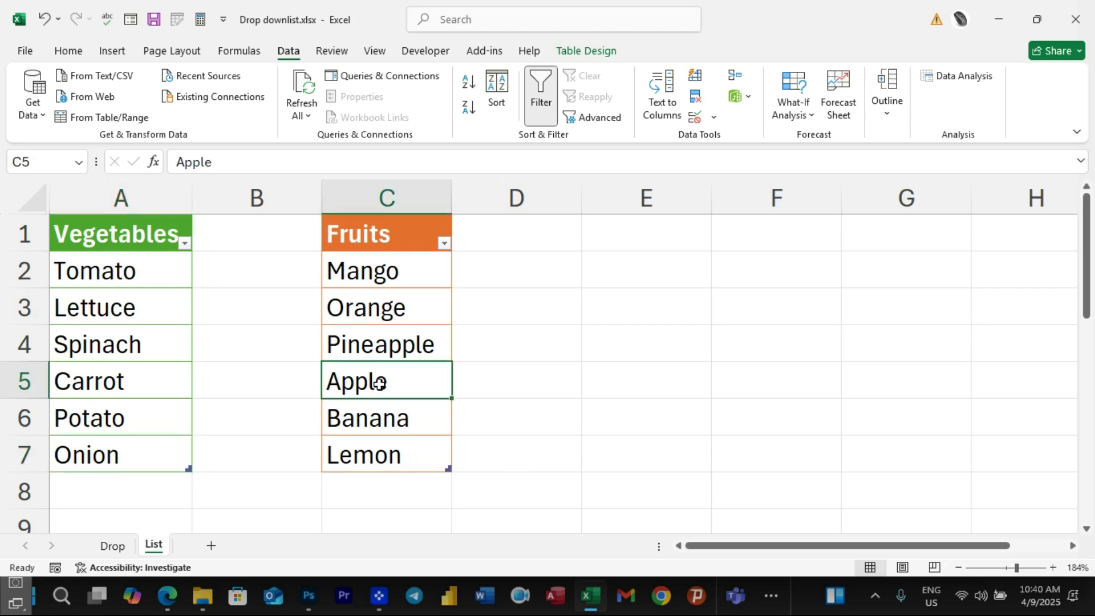
key(Delete)
click(421, 348)
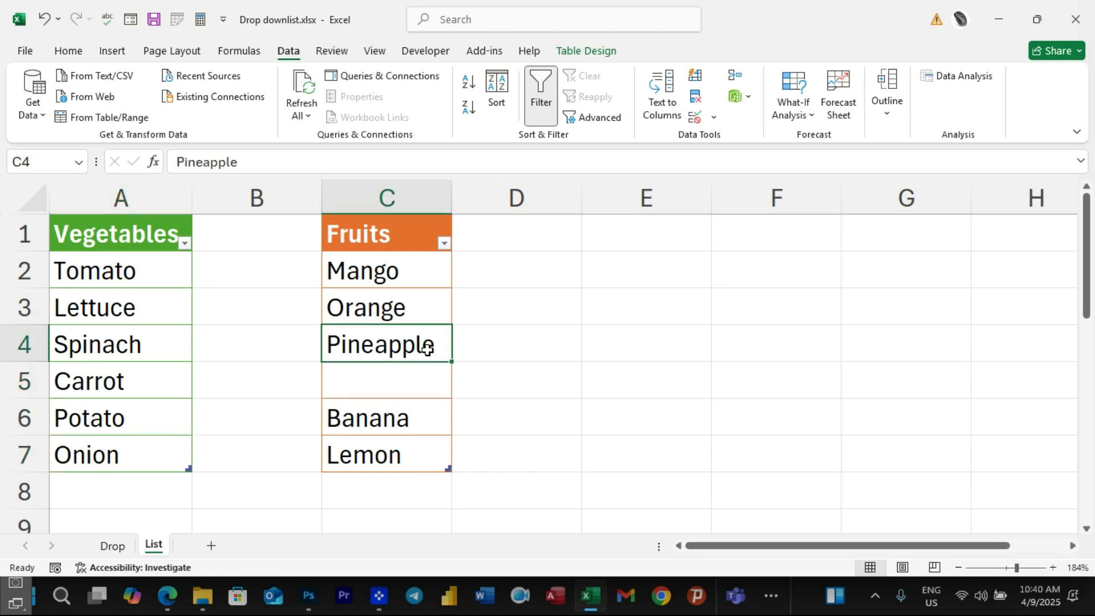
key(Delete)
click(523, 371)
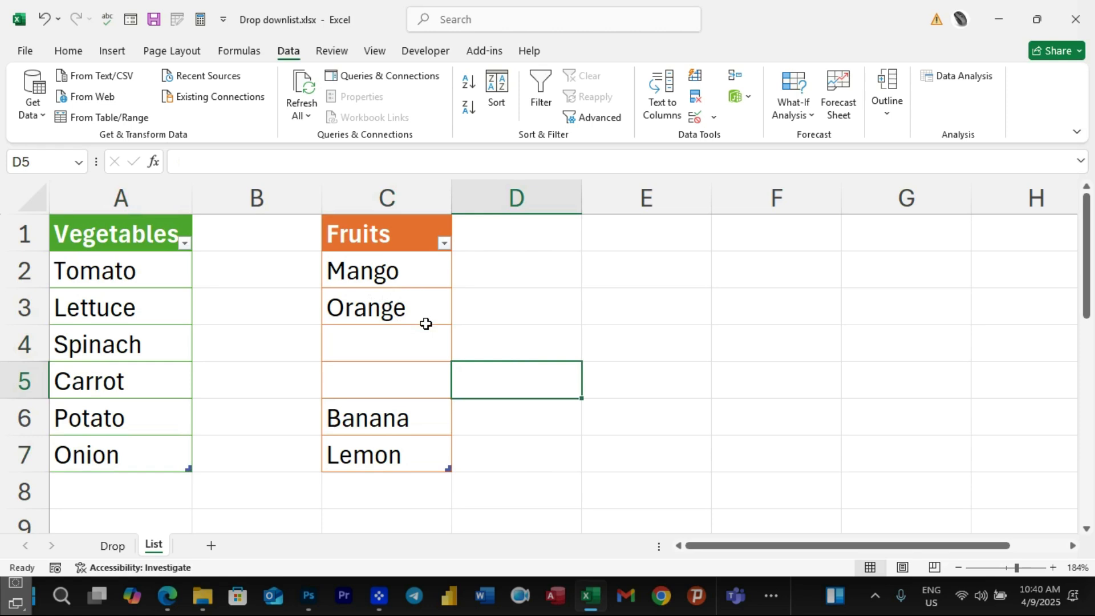
Step: On the Drop sheet, set B2 to Fruits and check the choices offered in the C2 drop-down
click(121, 548)
click(396, 321)
click(428, 321)
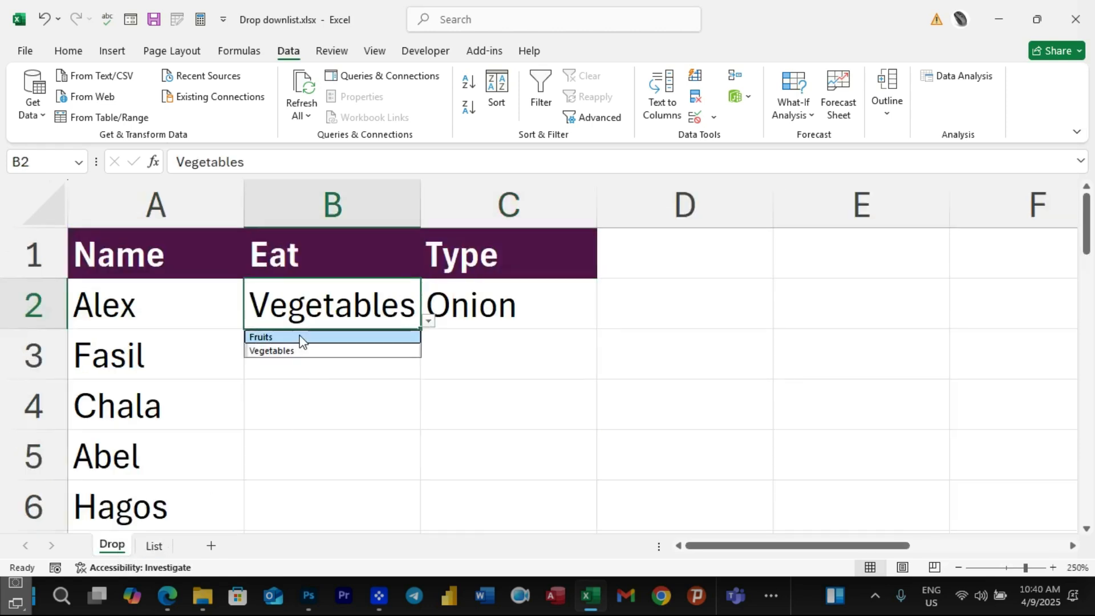
click(300, 336)
click(570, 319)
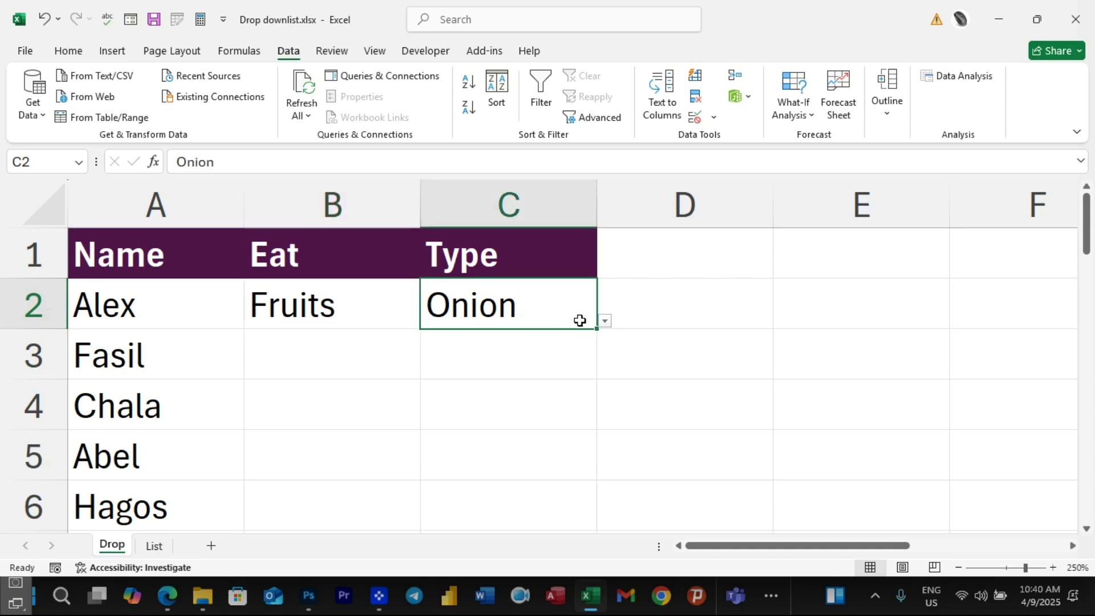
click(604, 322)
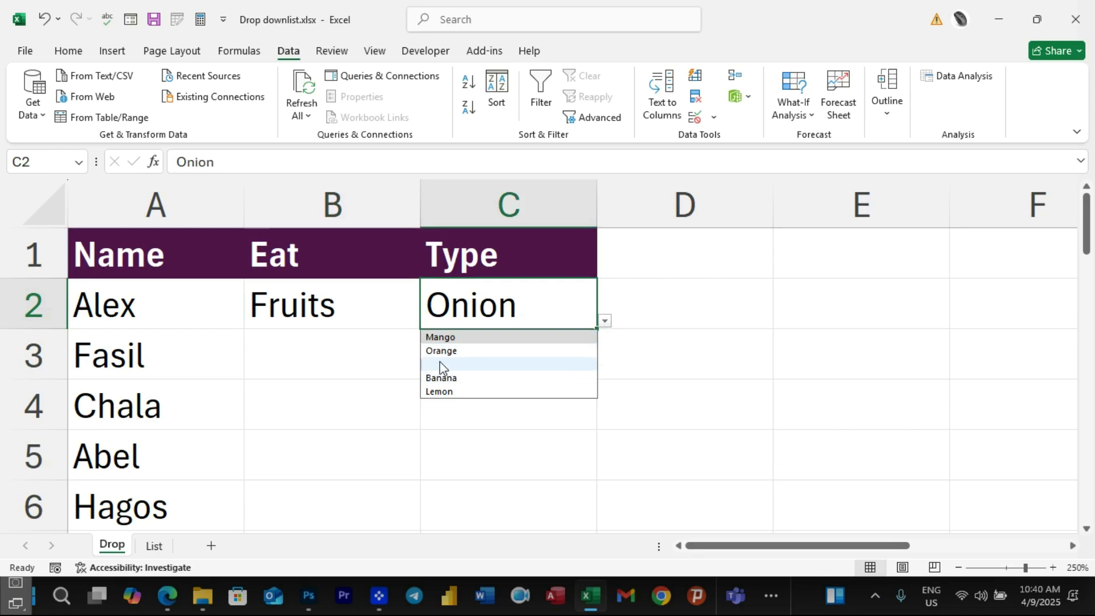
Step: Delete the two blank table rows at C4:C5 from the Fruits table on the List sheet
click(154, 546)
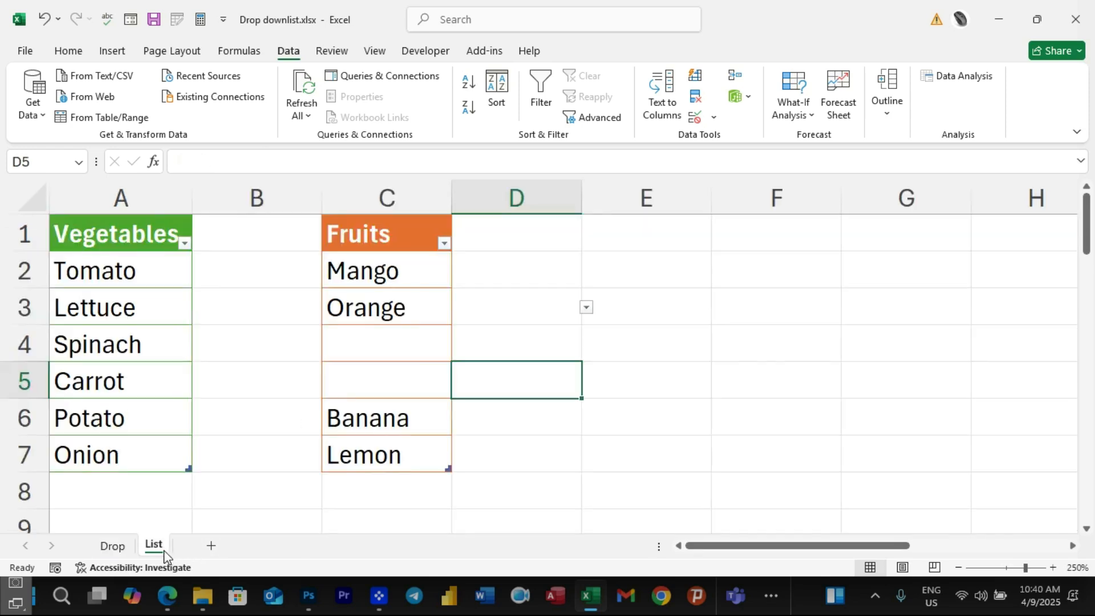
click(384, 348)
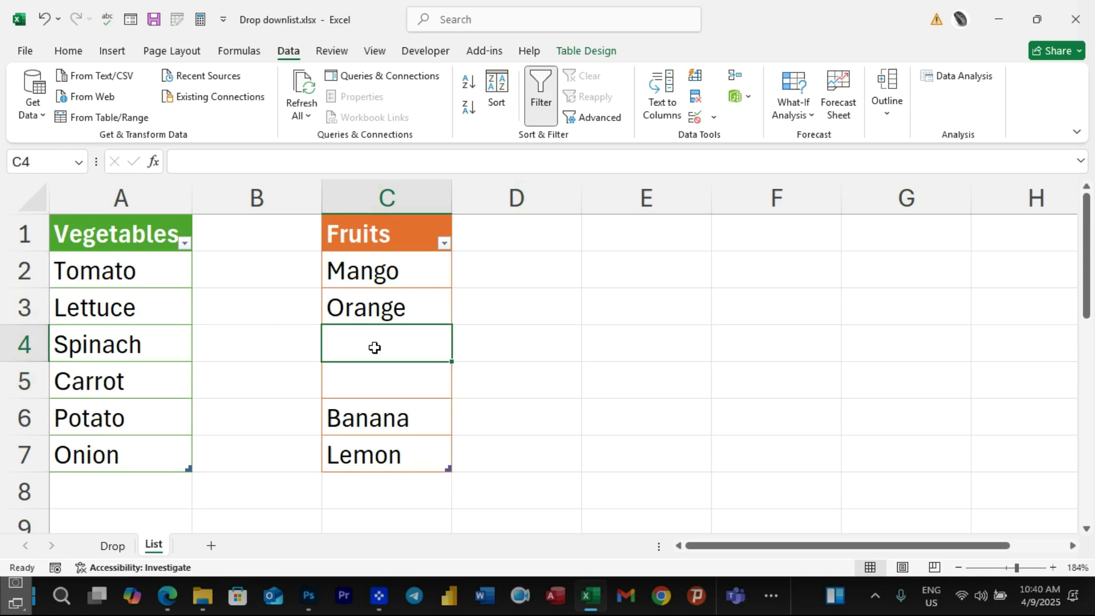
drag(371, 345, 365, 375)
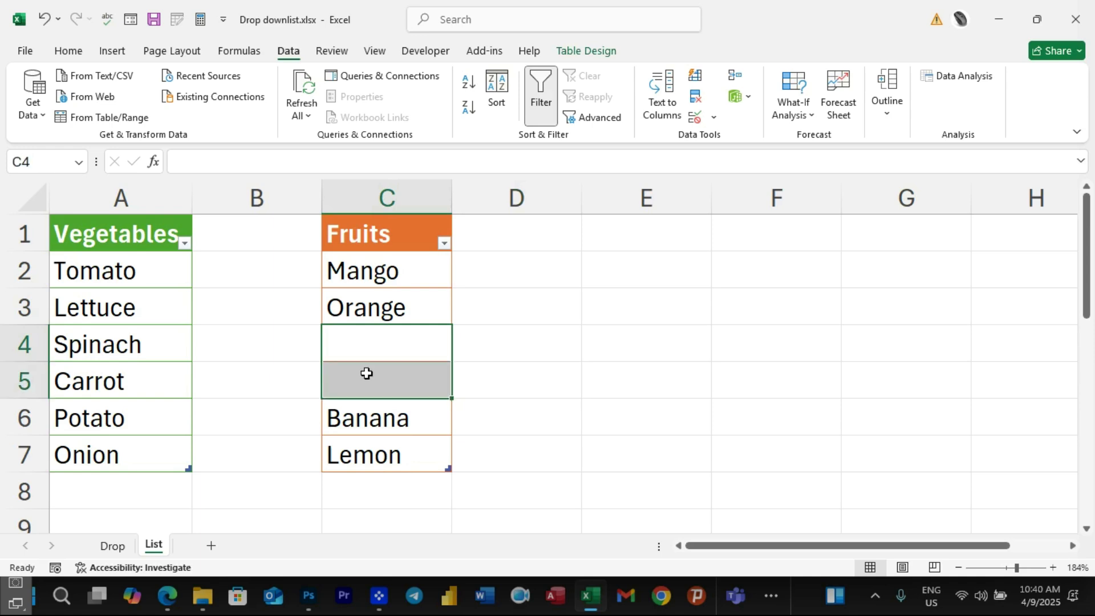
right_click(365, 378)
mouse_move(407, 286)
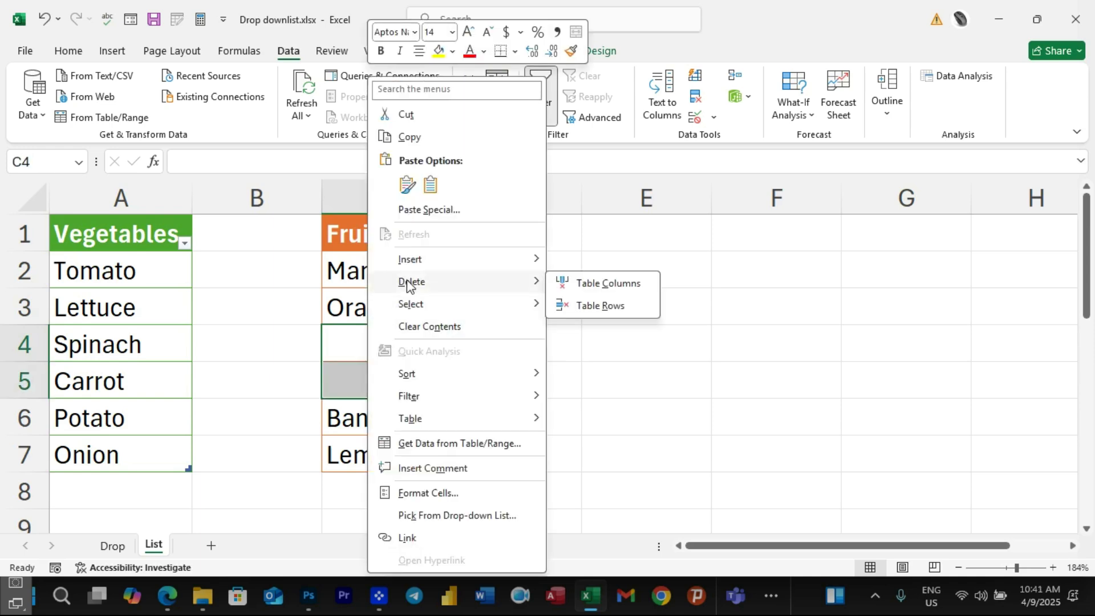
click(594, 308)
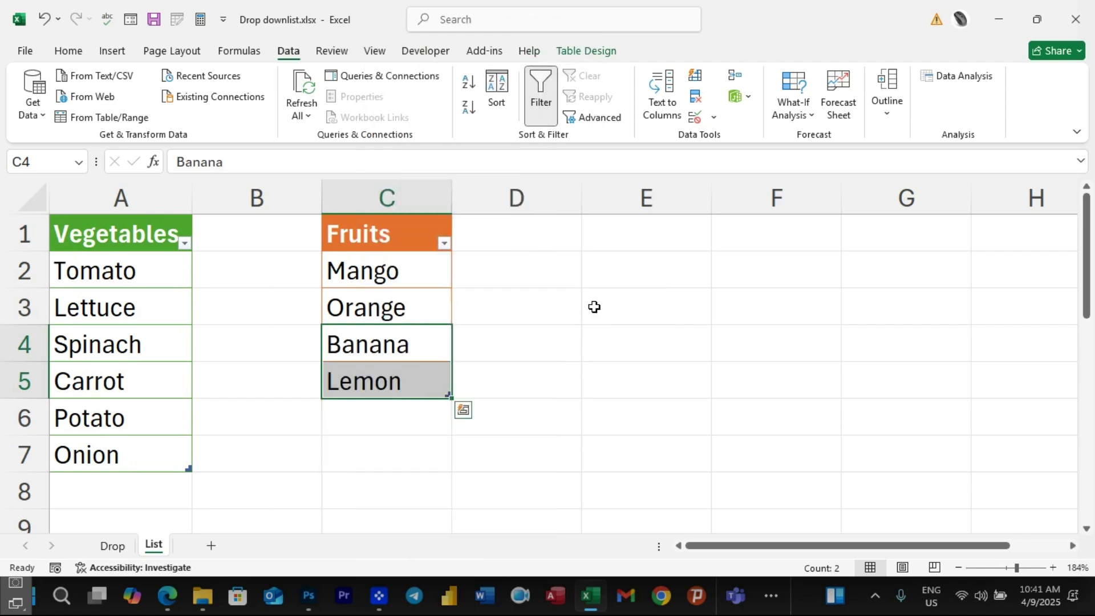
click(545, 341)
Step: Return to the Drop sheet and choose Mango as the Type in C2
click(112, 546)
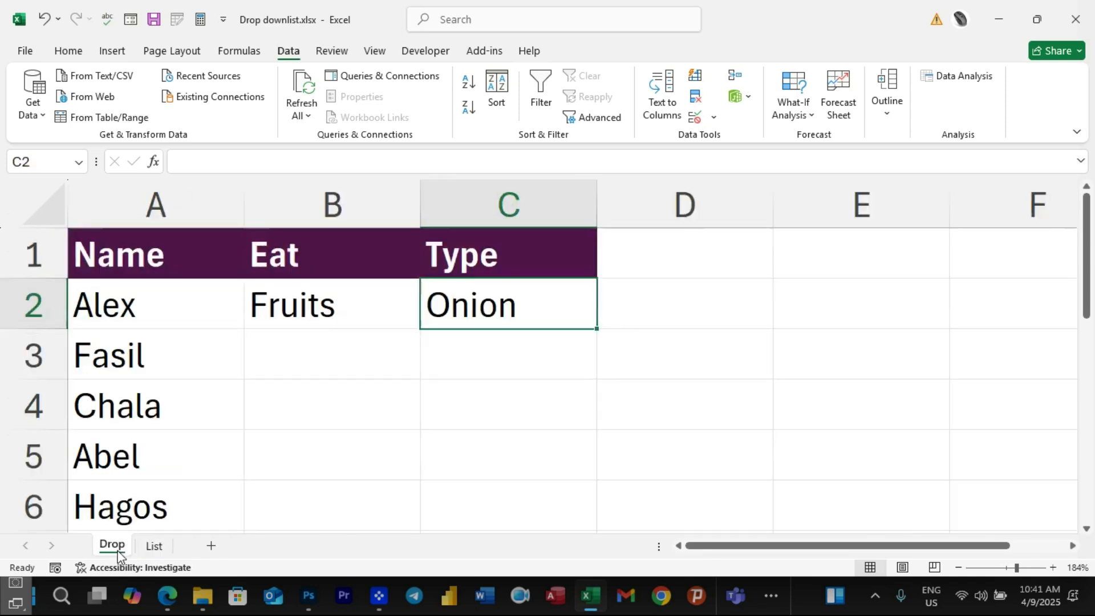
click(604, 321)
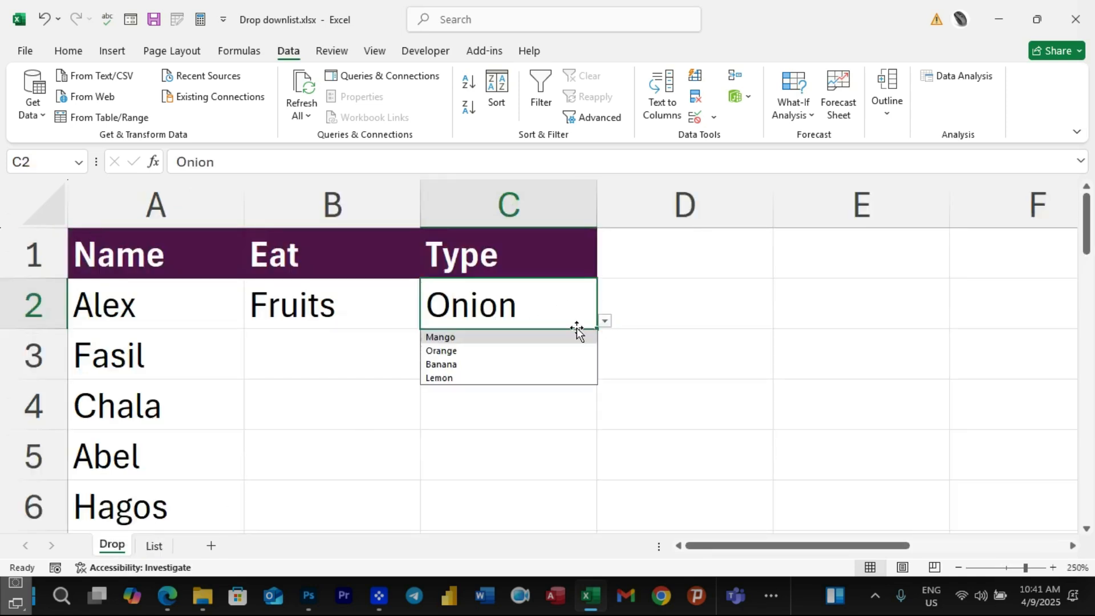
click(454, 337)
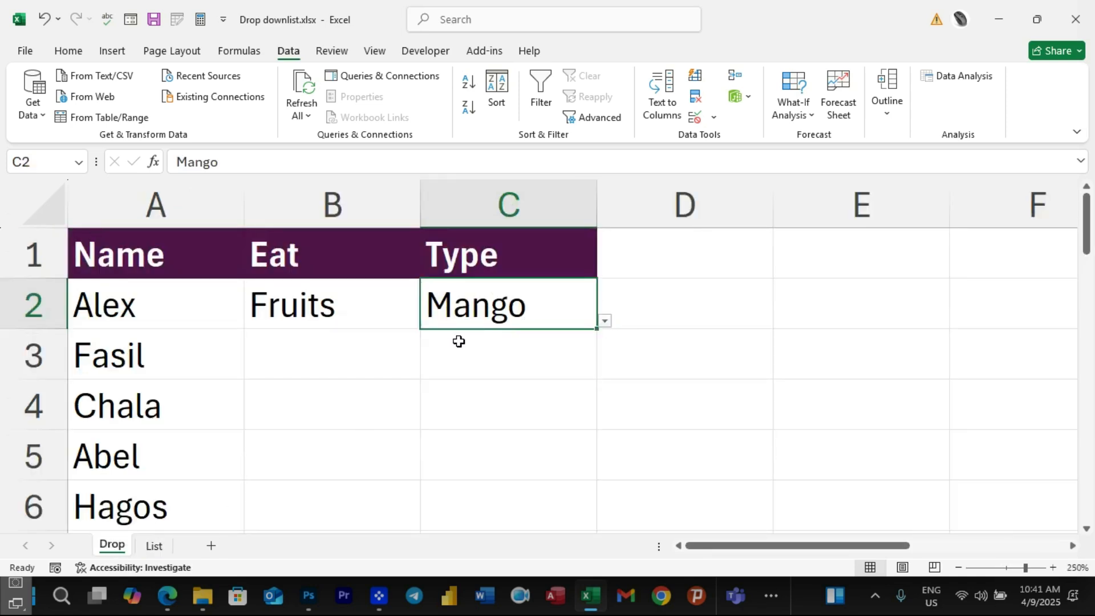